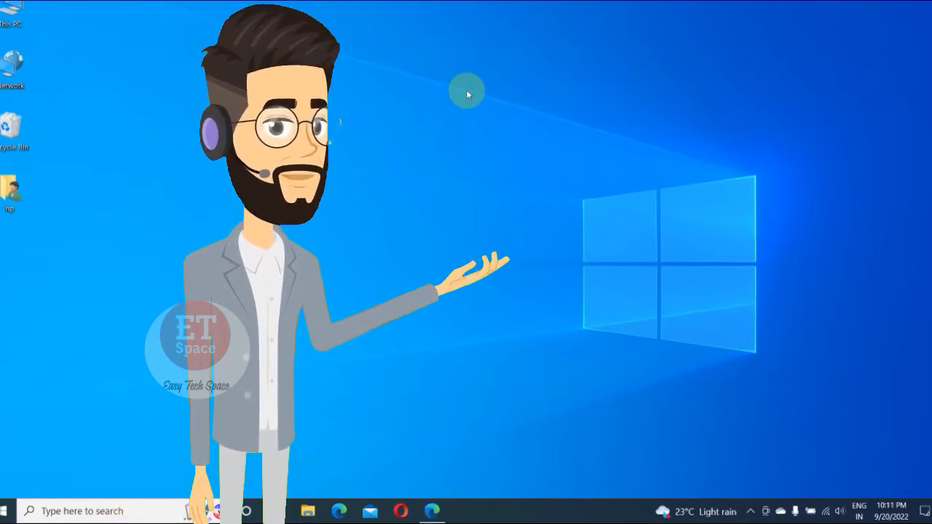
# Step: Switch to Microsoft Edge, search the web for "download terraform" and open the official Terraform downloads page
pyautogui.click(433, 509)
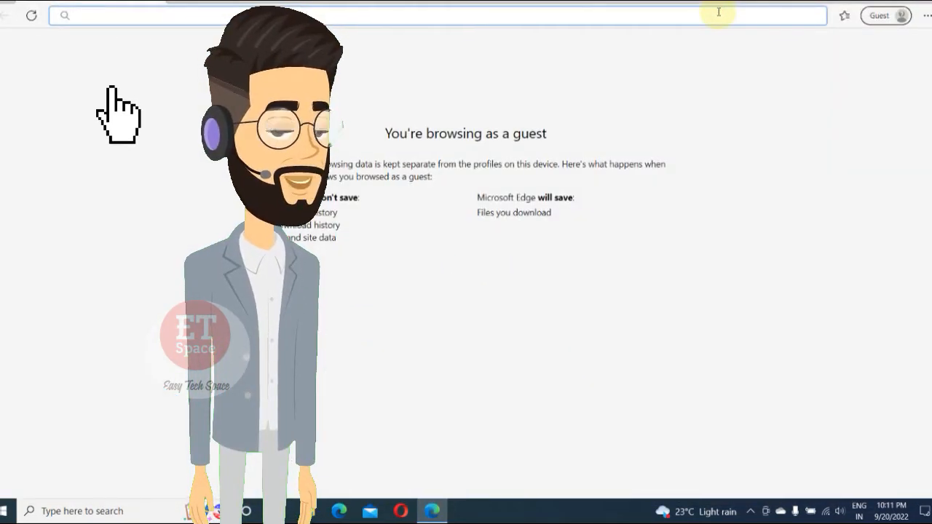
pyautogui.write('download ')
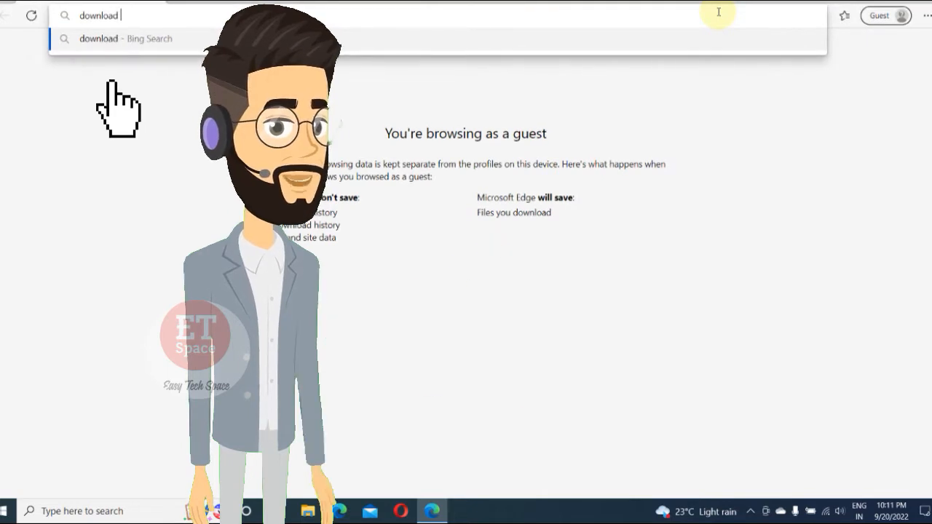
pyautogui.write('terraform')
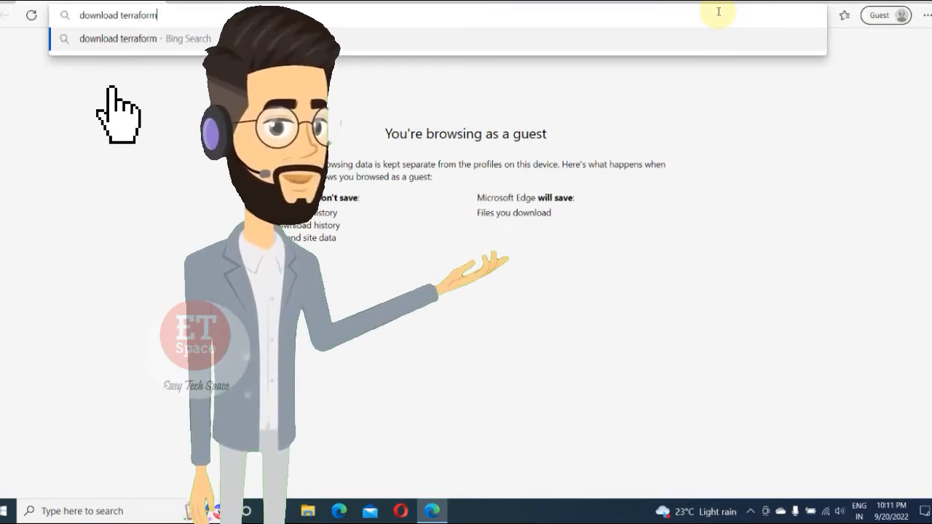
pyautogui.press('Return')
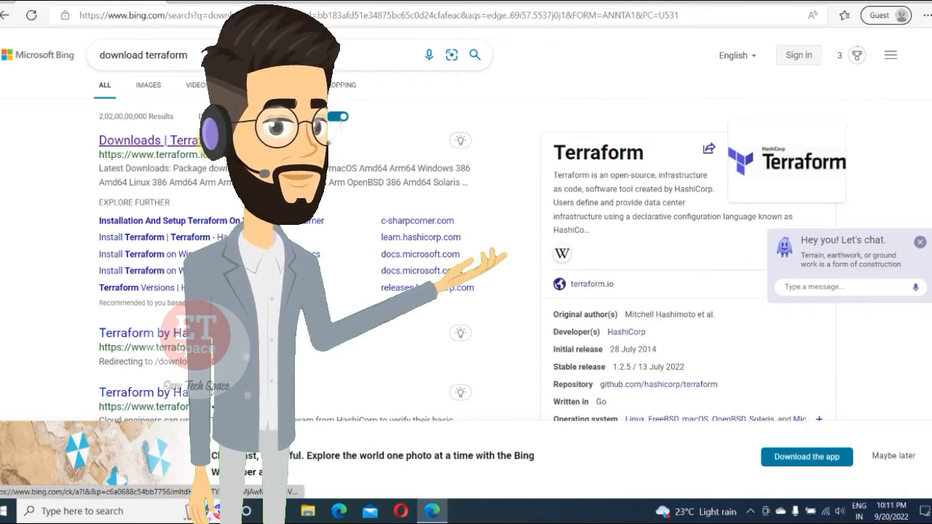
pyautogui.click(213, 143)
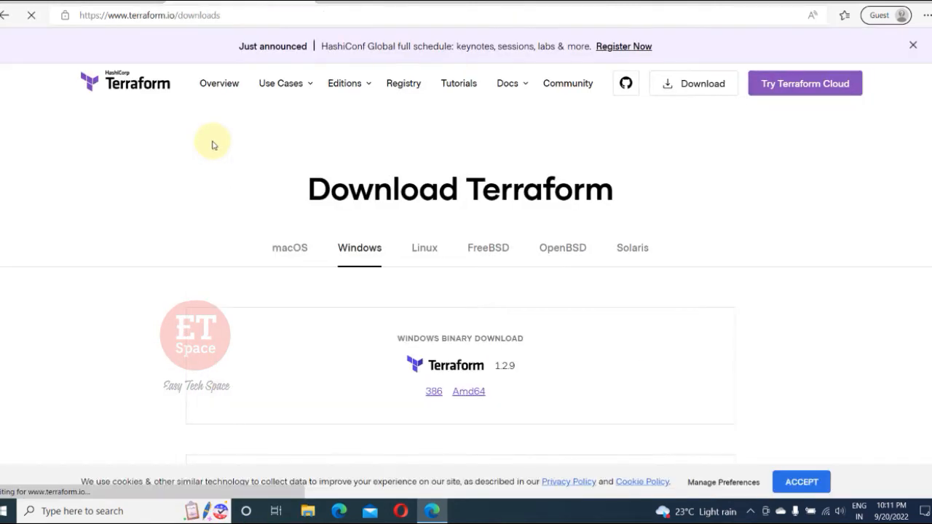
# Step: Download the Windows Amd64 build of Terraform 1.2.9 and show the downloaded zip in its folder
pyautogui.scroll(-1, 719, 201)
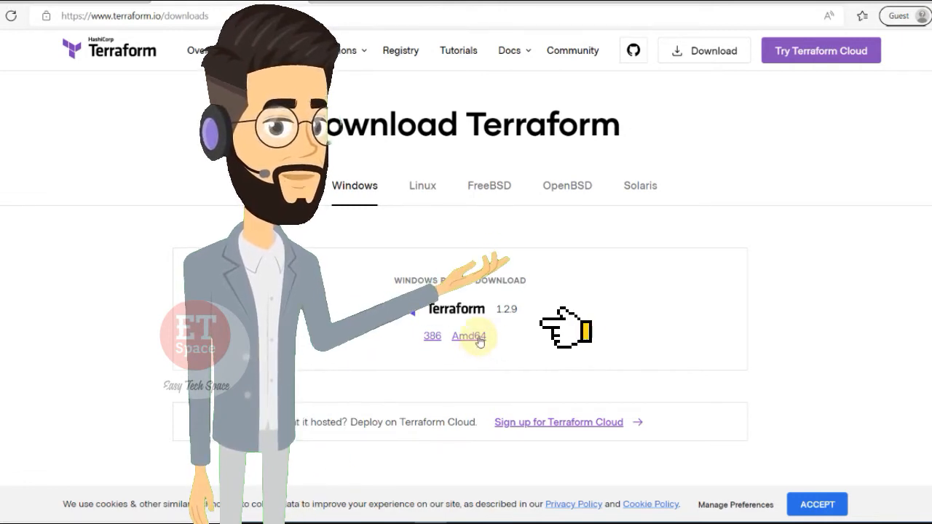
pyautogui.click(480, 342)
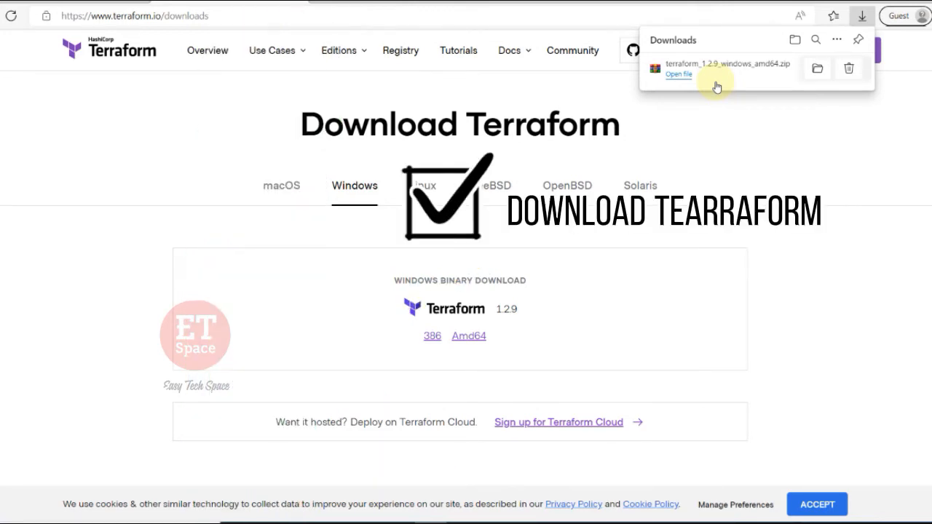
pyautogui.click(818, 70)
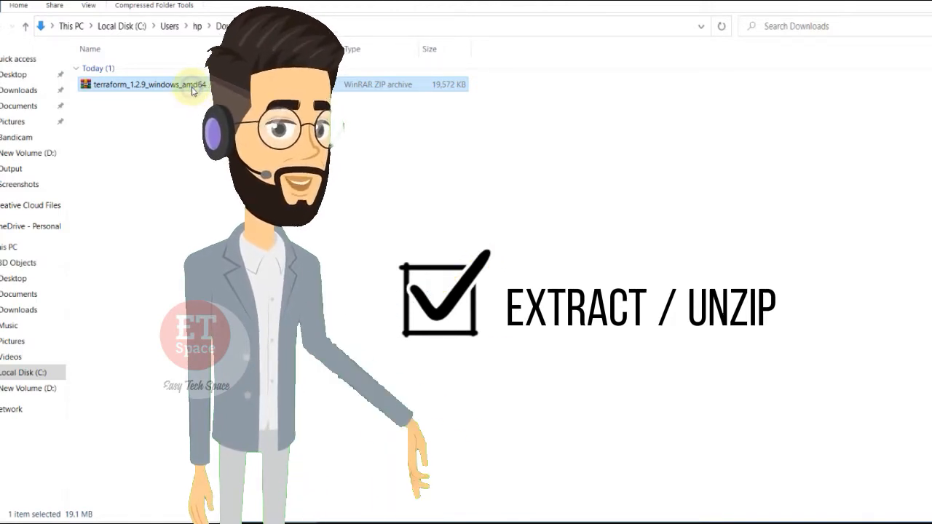
# Step: Start extracting terraform_1.2.9_windows_amd64 with custom path options and choose Local Disk (C:) as the destination
pyautogui.rightClick(193, 88)
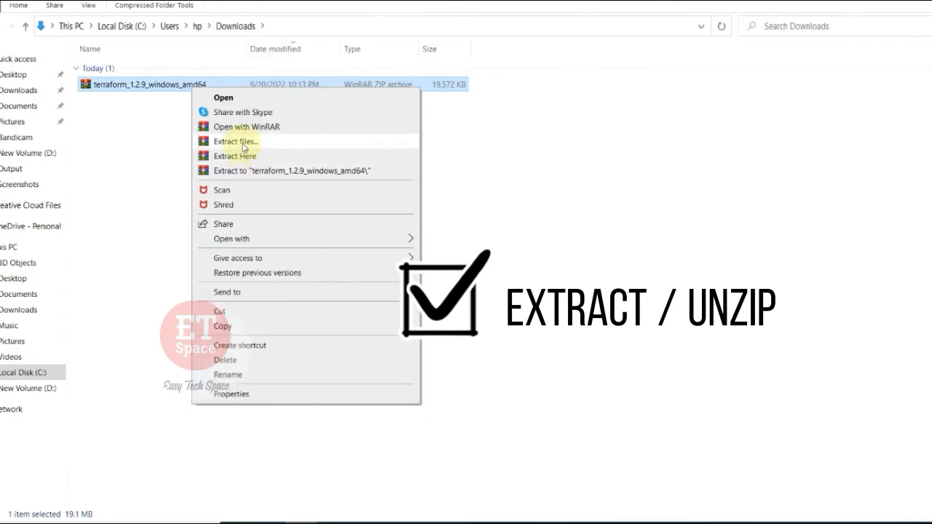
pyautogui.click(244, 143)
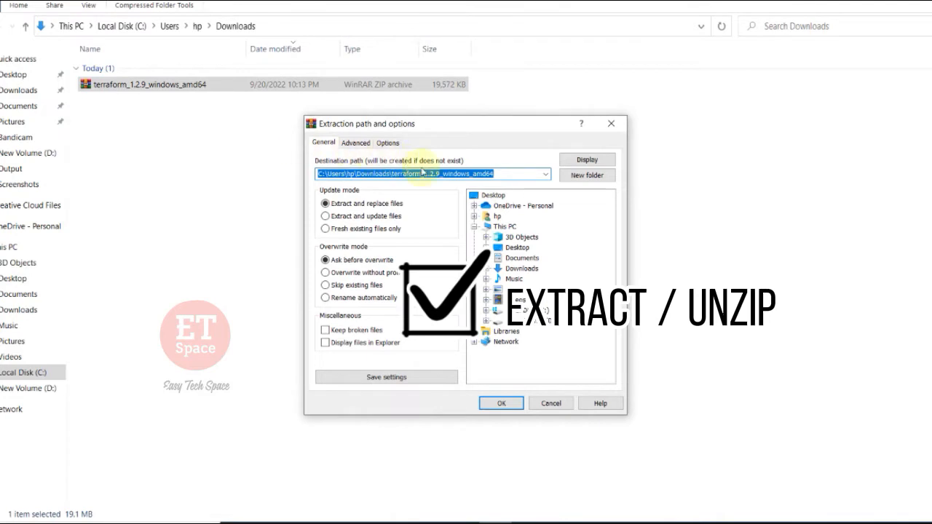
pyautogui.click(500, 174)
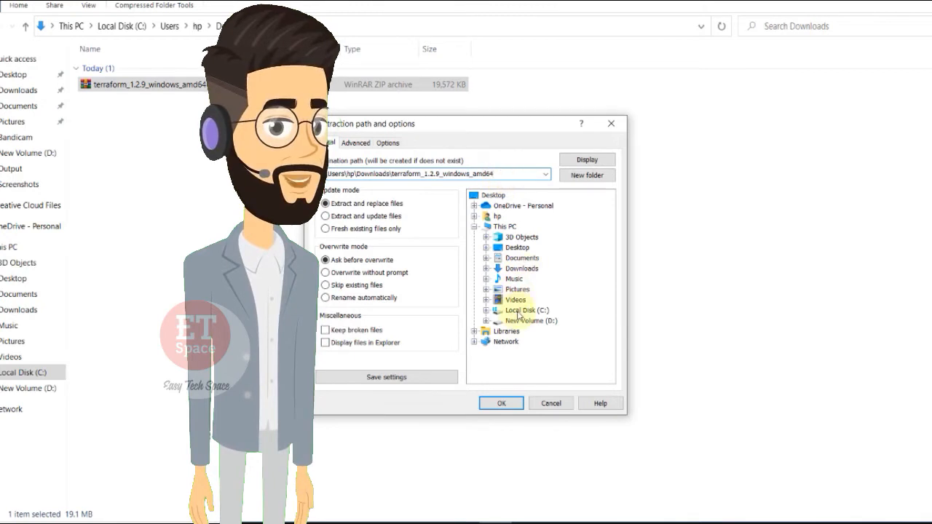
pyautogui.click(518, 311)
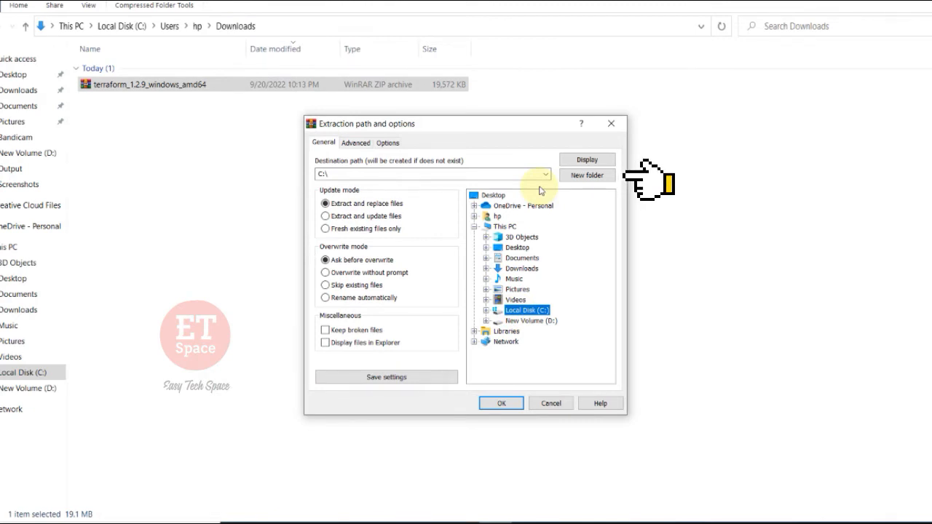
# Step: Create a new destination folder named terraform on Local Disk (C:)
pyautogui.click(584, 176)
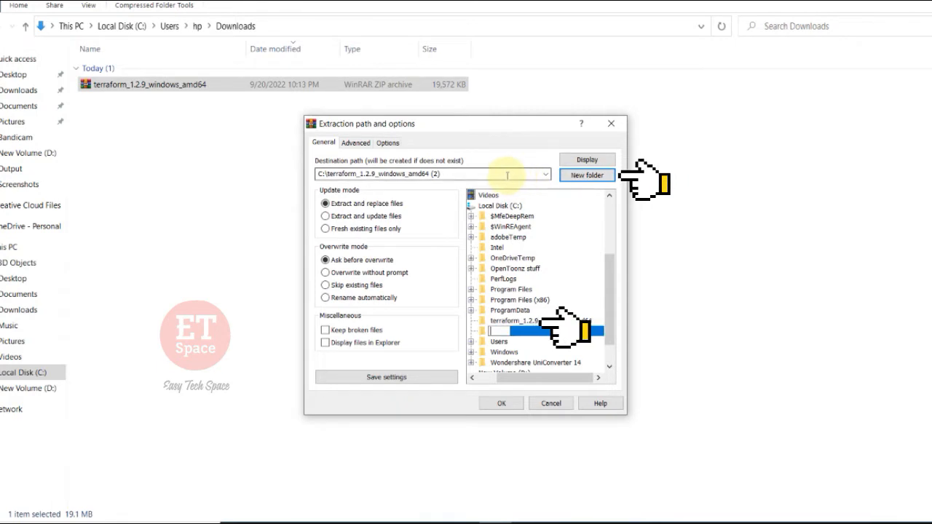
pyautogui.write('t')
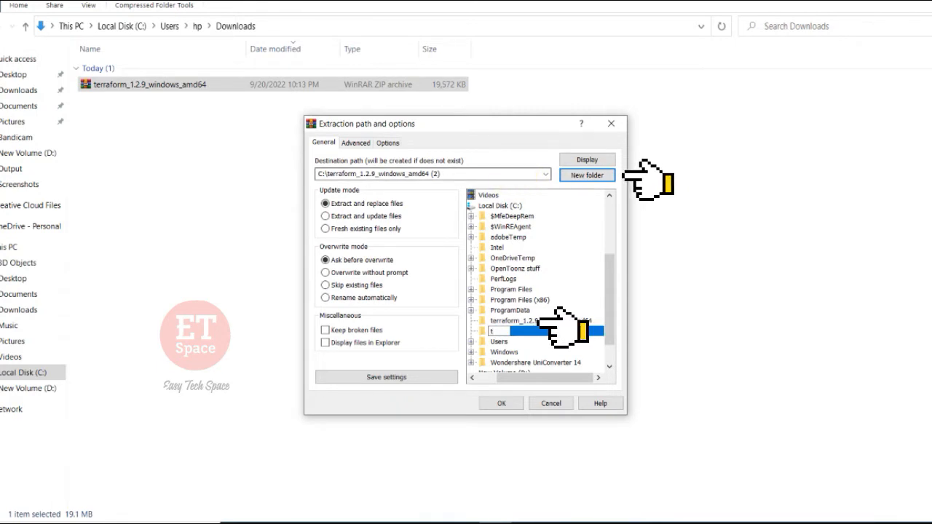
pyautogui.write('err')
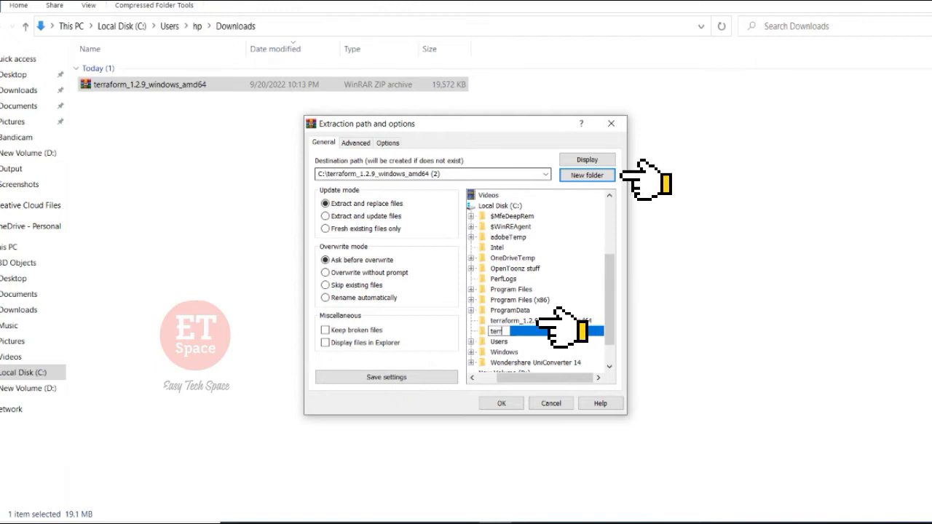
pyautogui.write('aform')
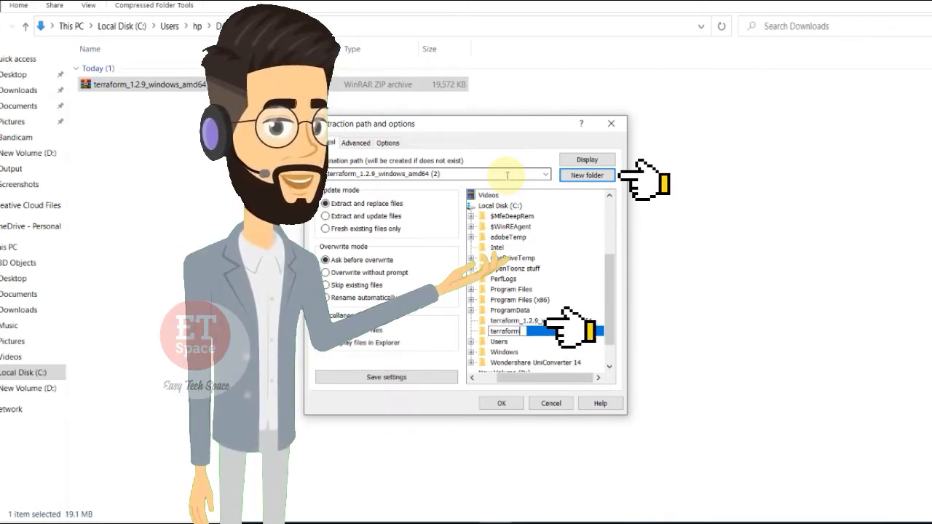
pyautogui.press('Return')
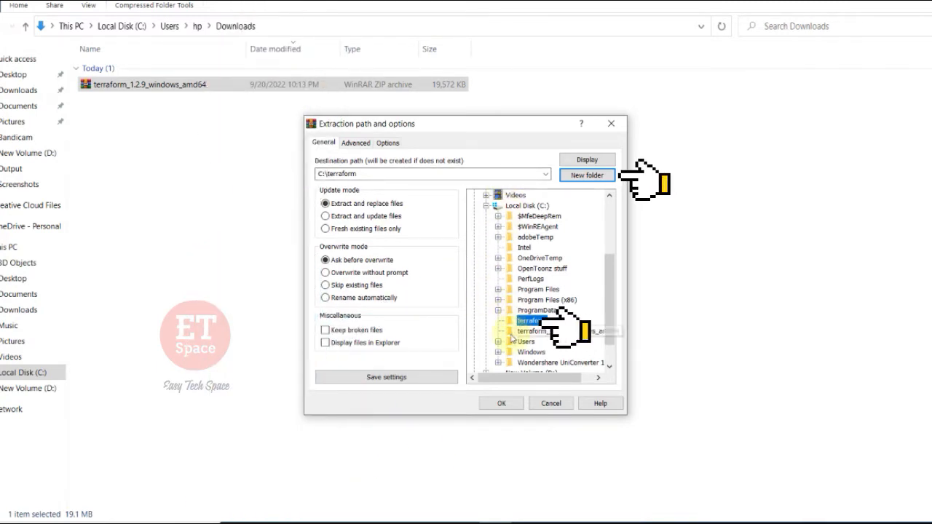
# Step: Keep C:\terraform as the destination path and extract the archive into it
pyautogui.doubleClick(333, 173)
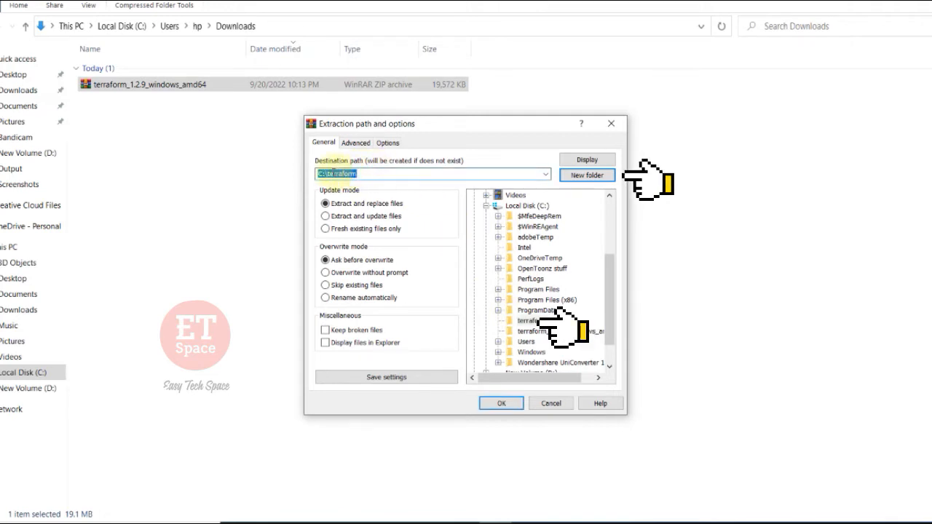
pyautogui.click(363, 173)
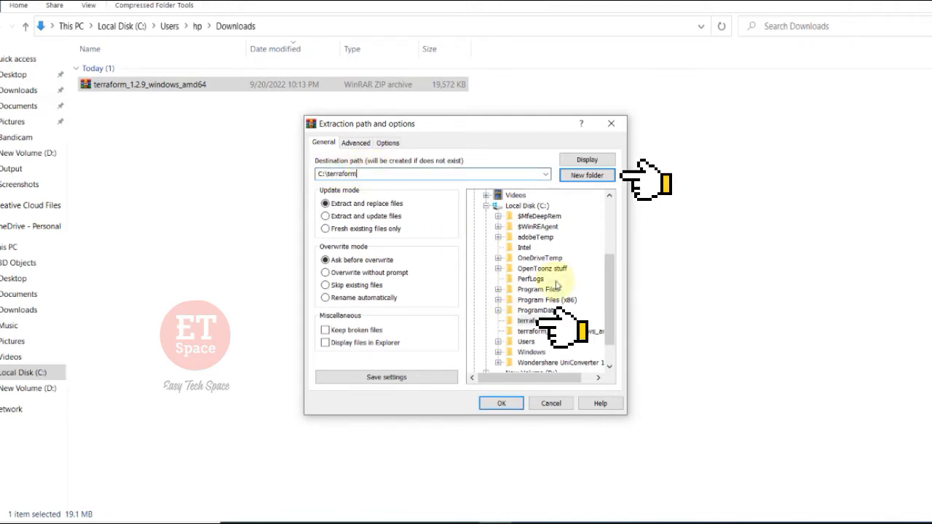
pyautogui.click(526, 321)
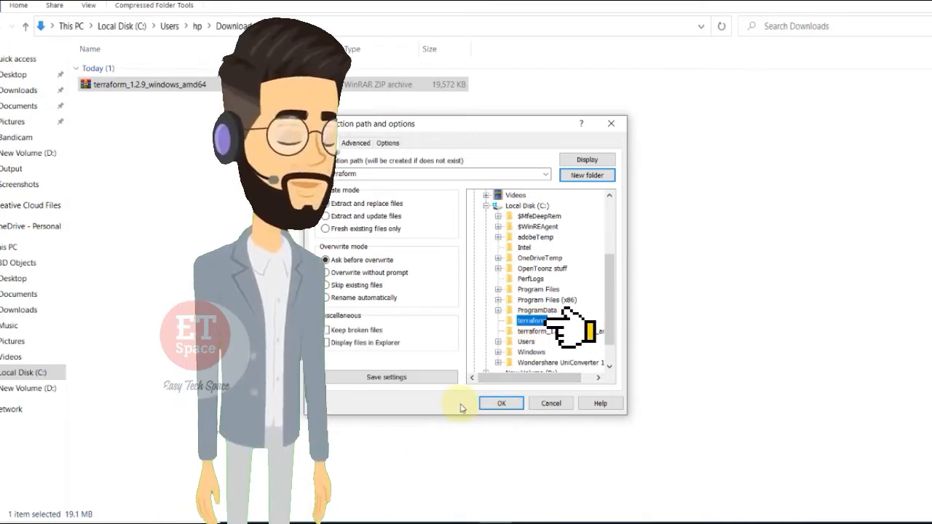
pyautogui.click(500, 405)
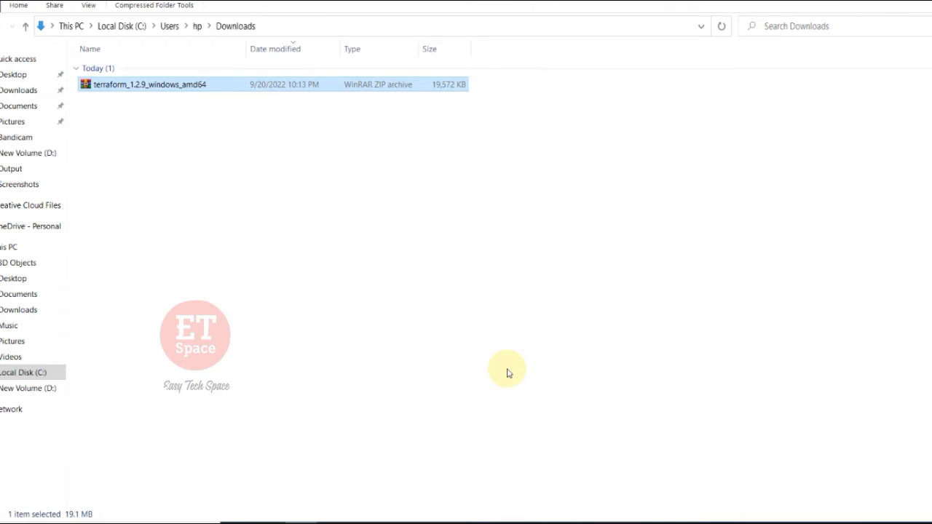
# Step: Open the terraform folder on Local Disk (C:) and select the extracted terraform application
pyautogui.click(27, 374)
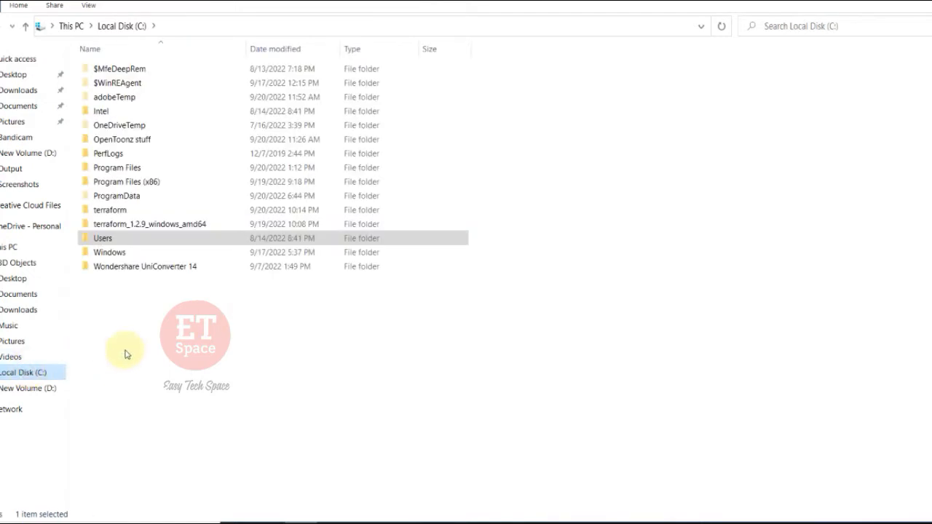
pyautogui.click(180, 353)
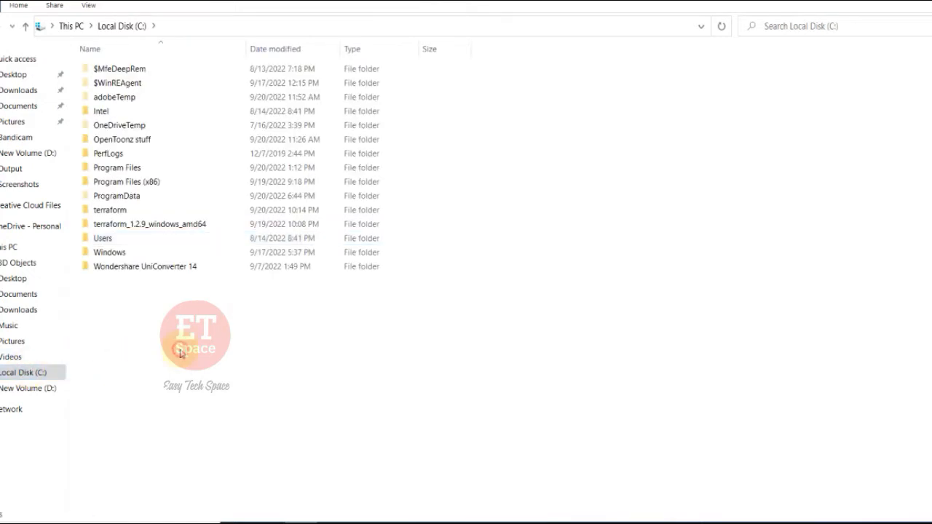
pyautogui.click(116, 211)
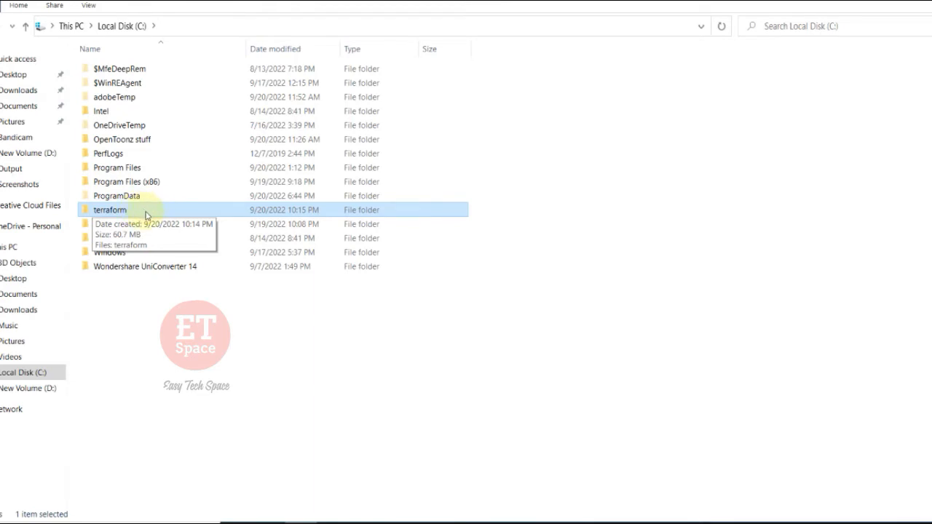
pyautogui.doubleClick(146, 210)
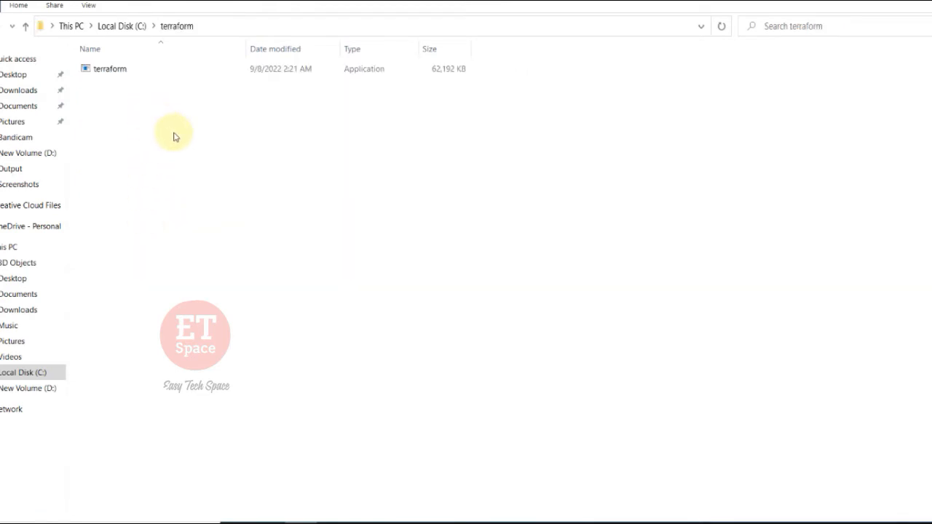
pyautogui.click(114, 70)
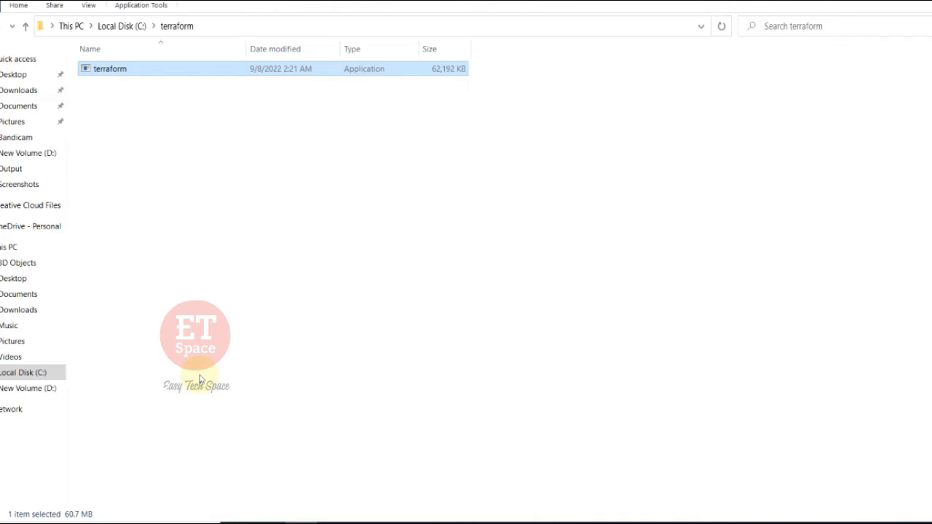
# Step: Search Windows for cmd and open Command Prompt
pyautogui.press('super')
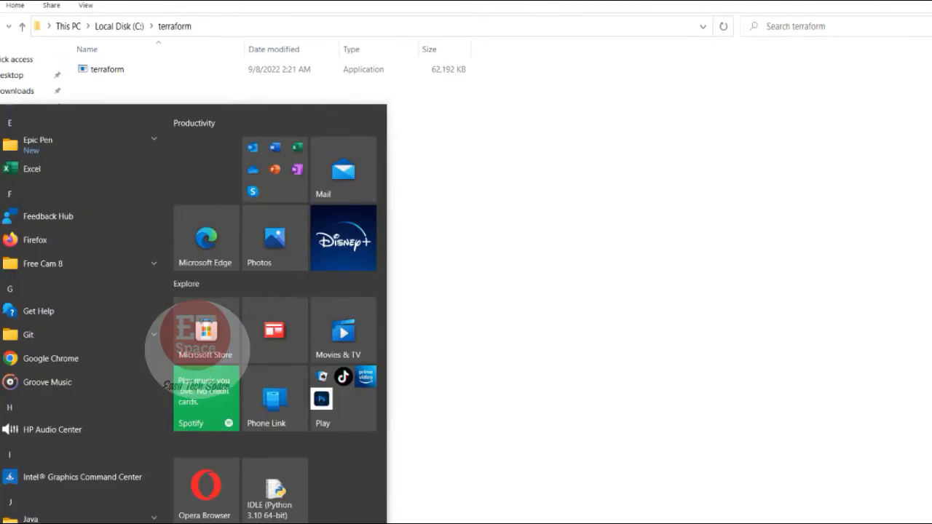
pyautogui.write('cmd')
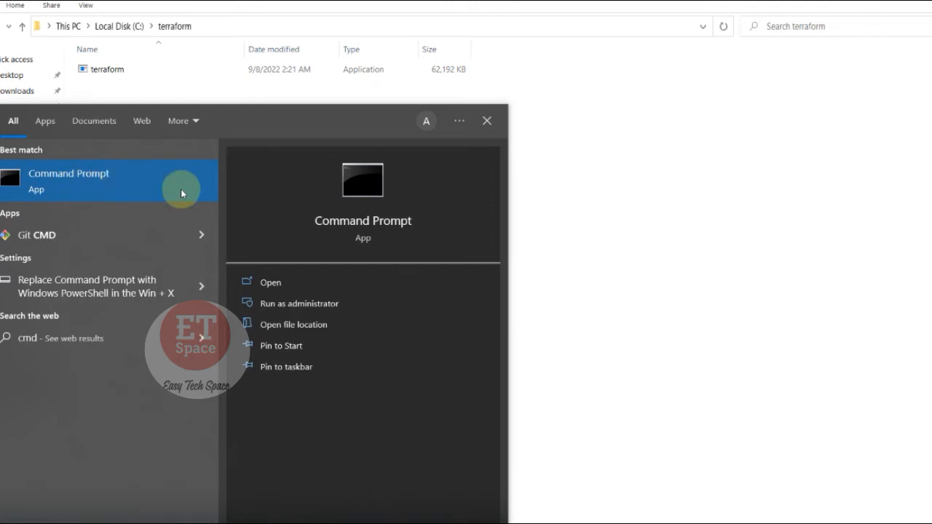
pyautogui.click(307, 283)
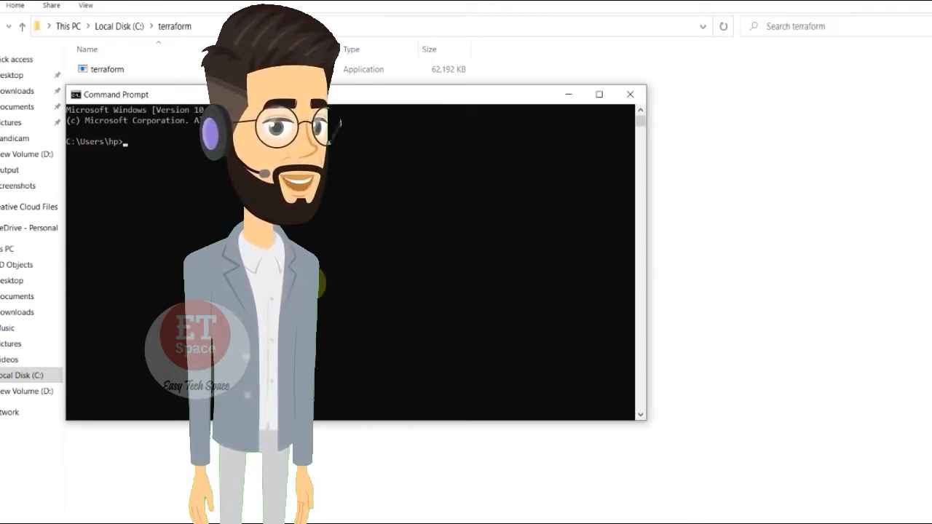
# Step: Run terraform -help in the Command Prompt, enlarge the text and highlight the command's output message
pyautogui.write('terr')
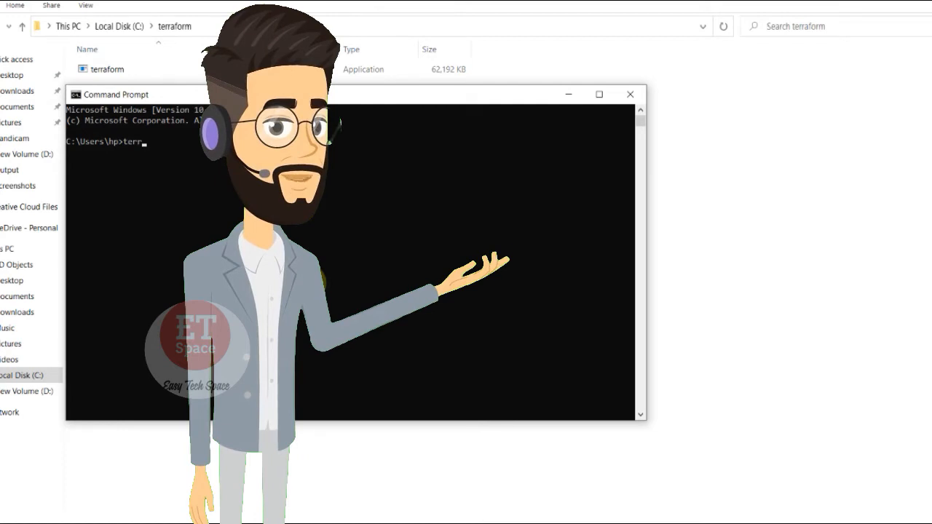
pyautogui.write('aform')
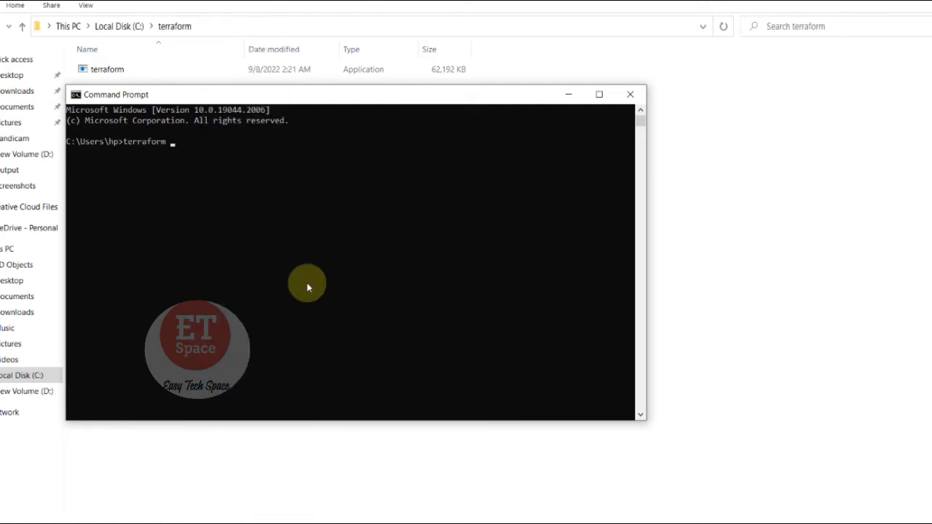
pyautogui.write(' -helpo')
pyautogui.press('BackSpace')
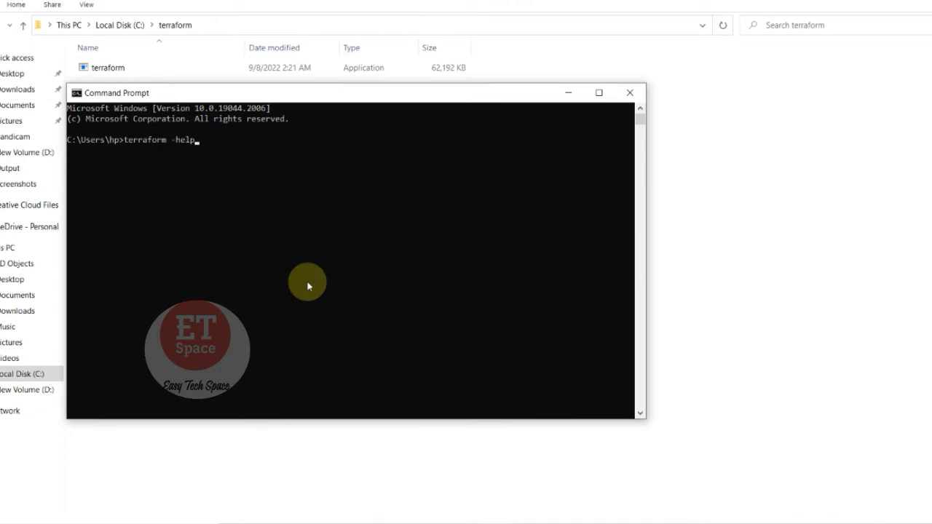
pyautogui.press('Return')
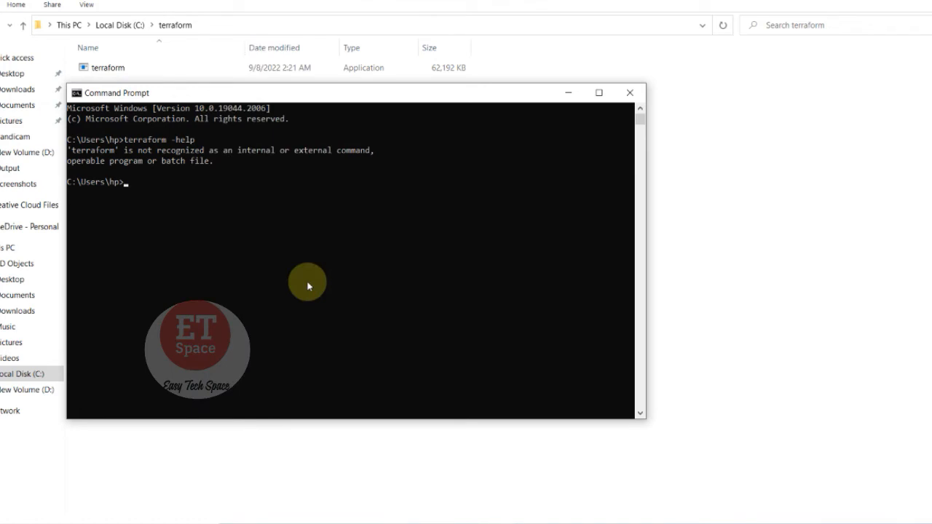
pyautogui.keyDown('ctrl'); pyautogui.scroll(5, 244, 237); pyautogui.keyUp('ctrl')
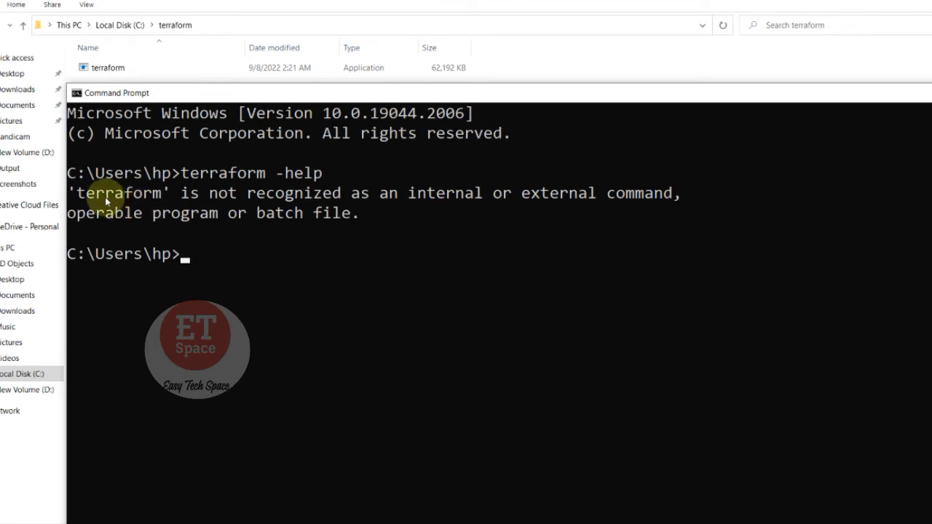
pyautogui.moveTo(68, 192); pyautogui.dragTo(369, 209)
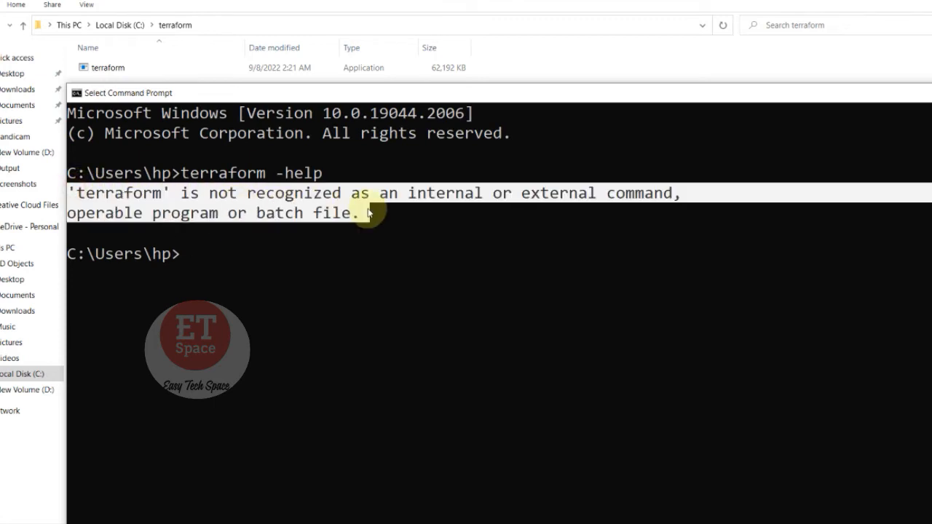
# Step: Open the terraform folder on Local Disk (C:), copy its full path C:\terraform, and get the folder window out of the way
pyautogui.click(201, 255)
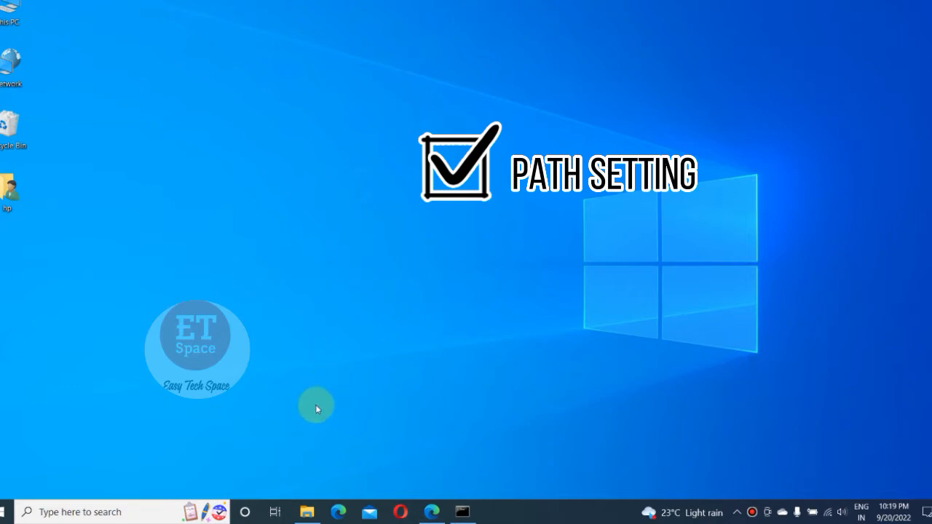
pyautogui.click(307, 514)
pyautogui.click(135, 23)
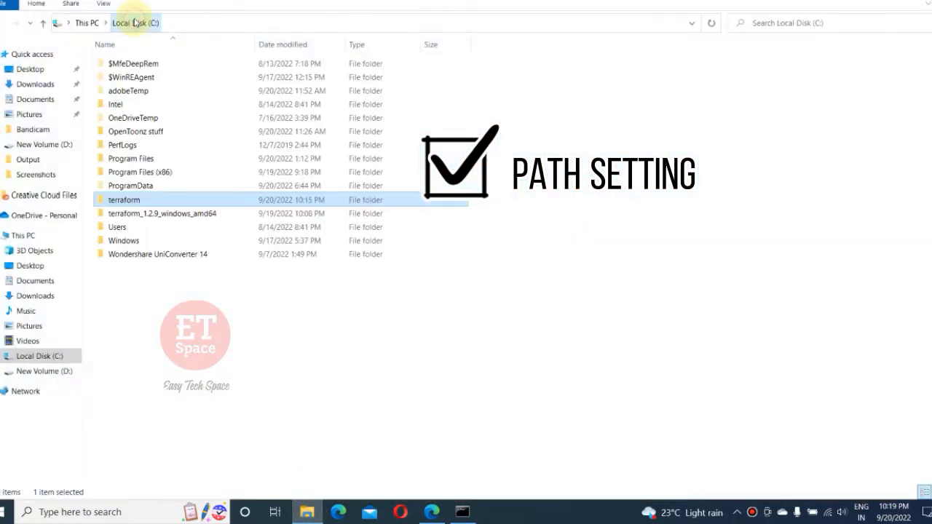
pyautogui.doubleClick(142, 201)
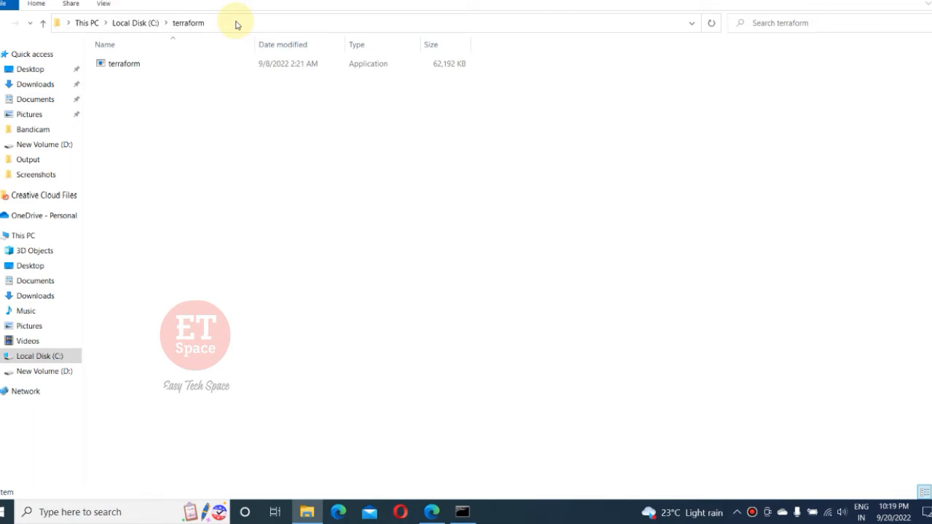
pyautogui.click(238, 24)
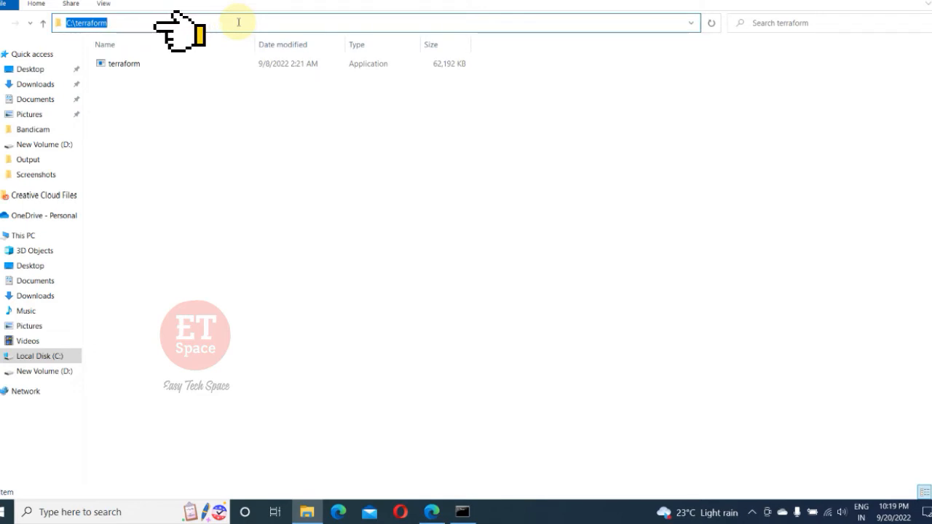
pyautogui.rightClick(237, 22)
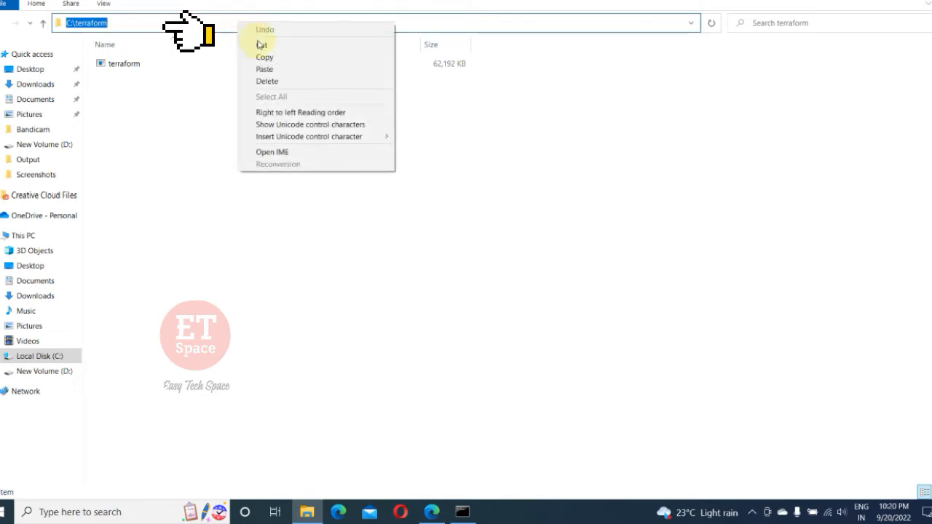
pyautogui.click(264, 57)
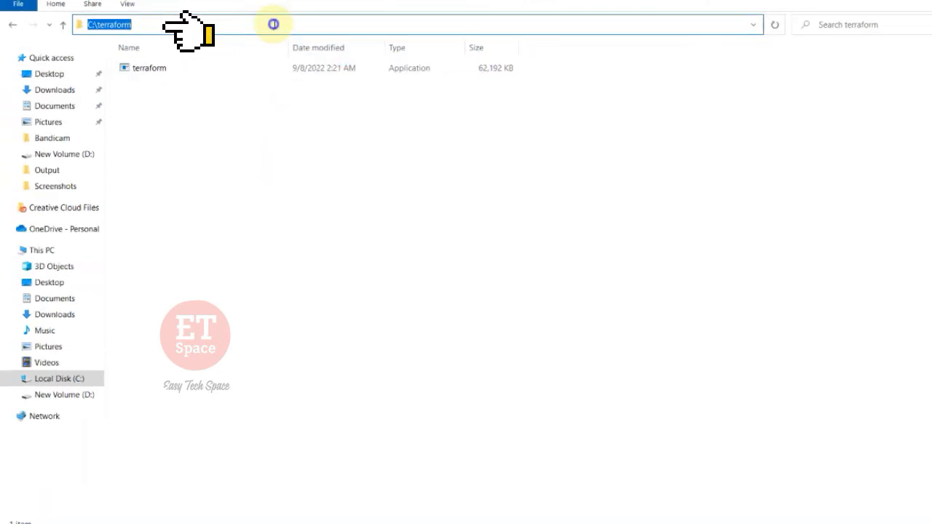
pyautogui.rightClick(273, 24)
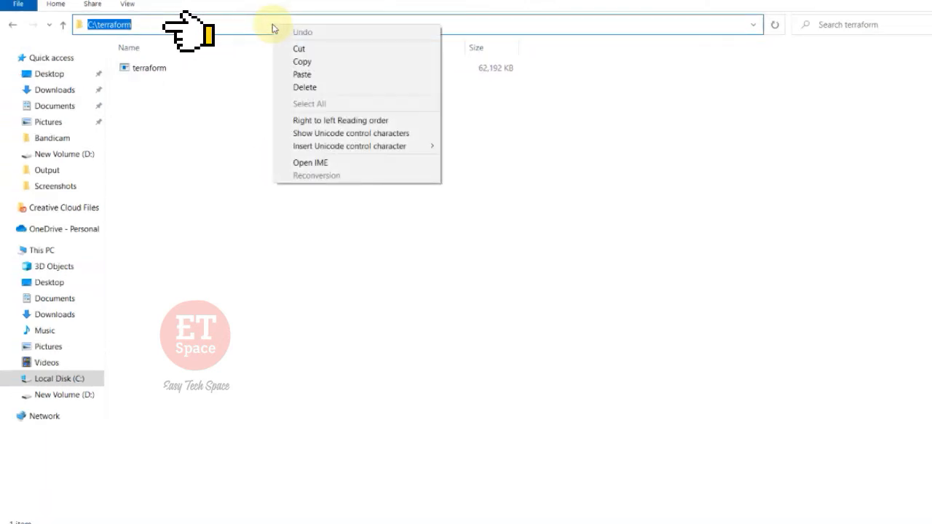
pyautogui.click(301, 64)
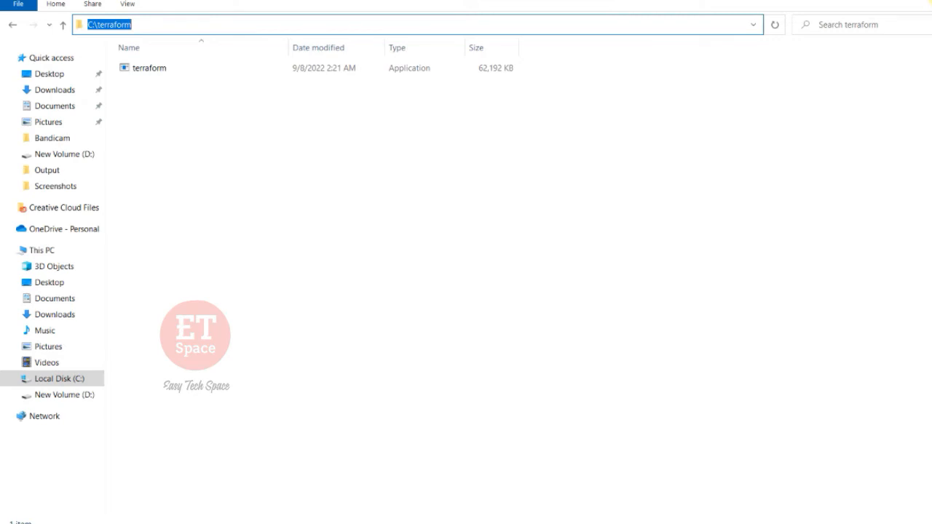
pyautogui.click(931, 0)
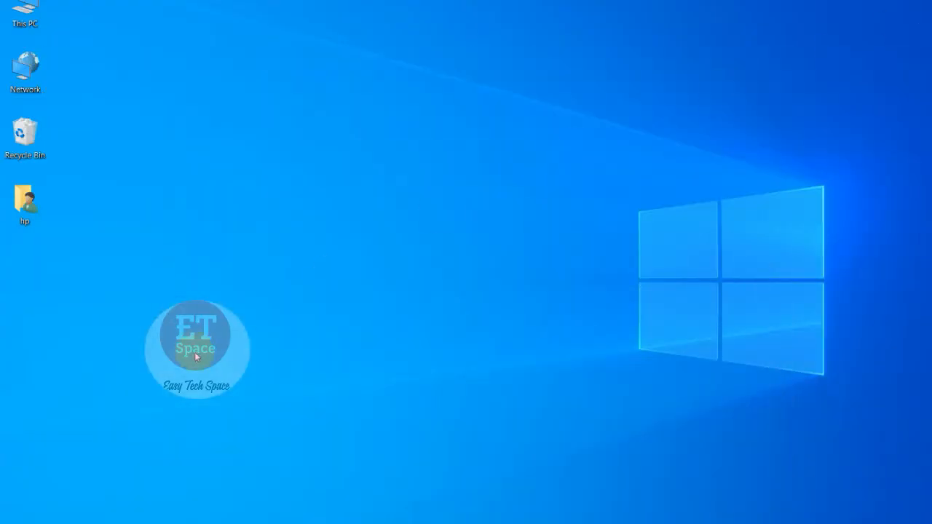
# Step: Open the Environment Variables dialog through This PC's properties and the advanced system settings
pyautogui.rightClick(22, 7)
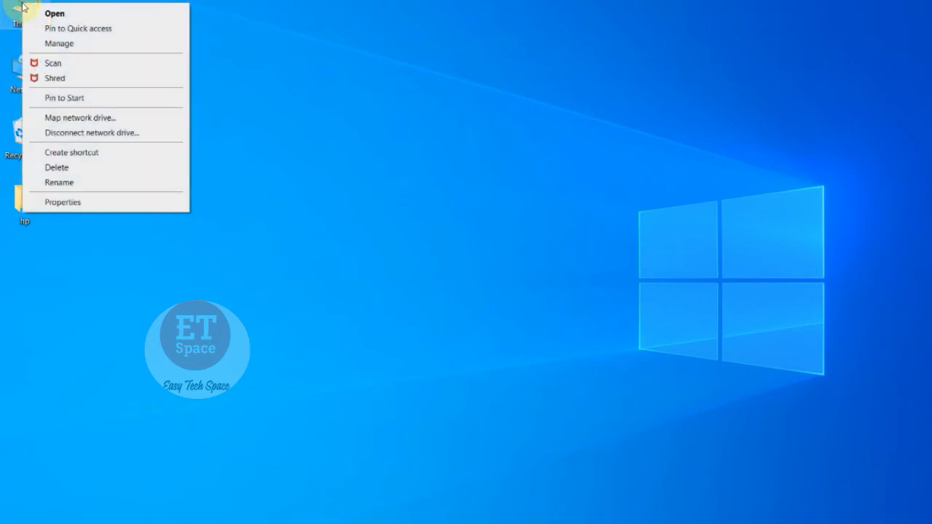
pyautogui.click(73, 204)
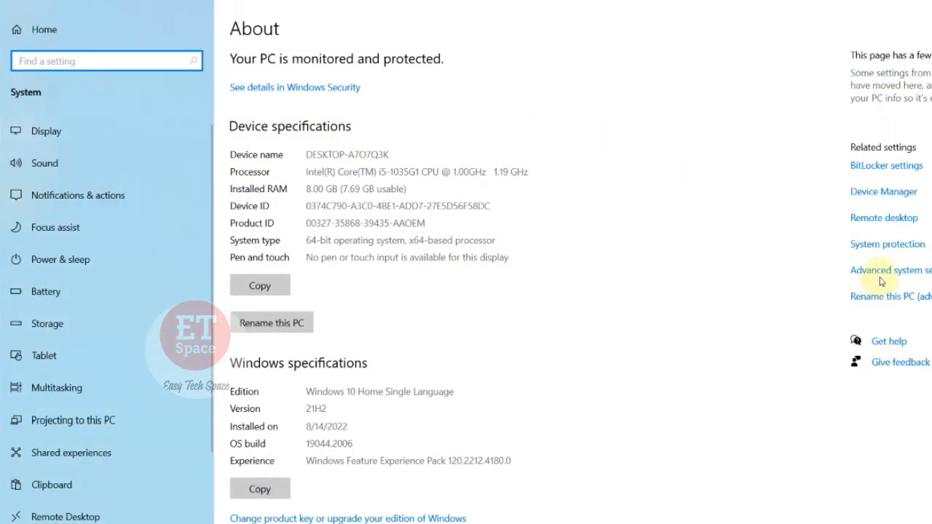
pyautogui.click(914, 277)
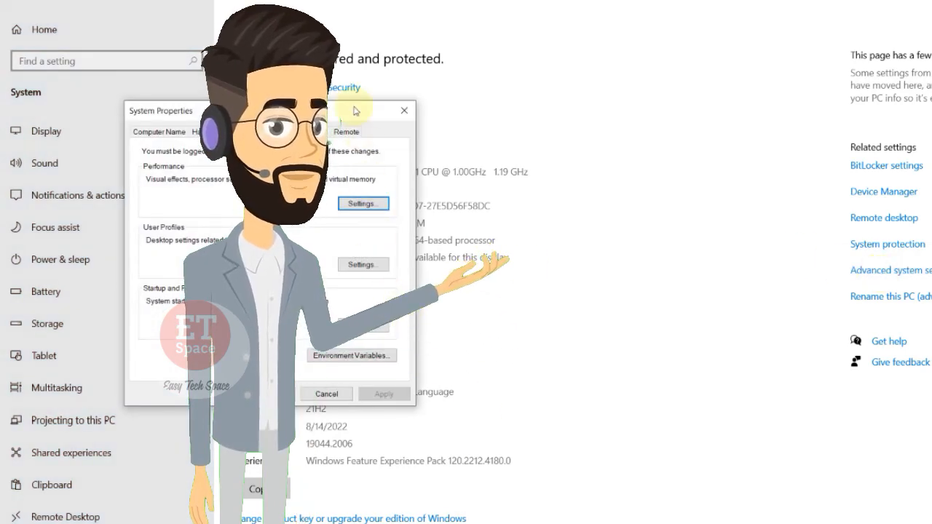
pyautogui.moveTo(356, 111); pyautogui.dragTo(488, 12)
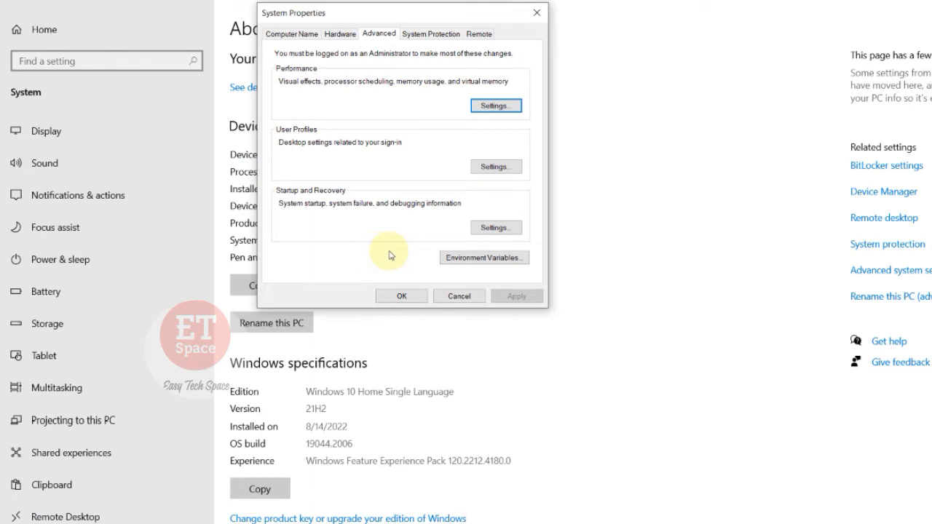
pyautogui.click(485, 260)
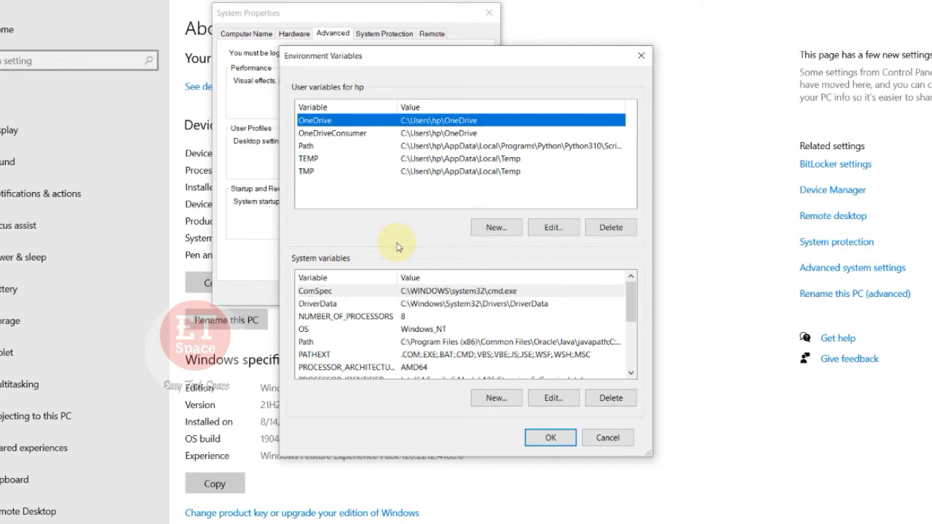
# Step: Add the copied path C:\terraform as a new entry in the user Path variable and confirm all open dialogs
pyautogui.click(306, 148)
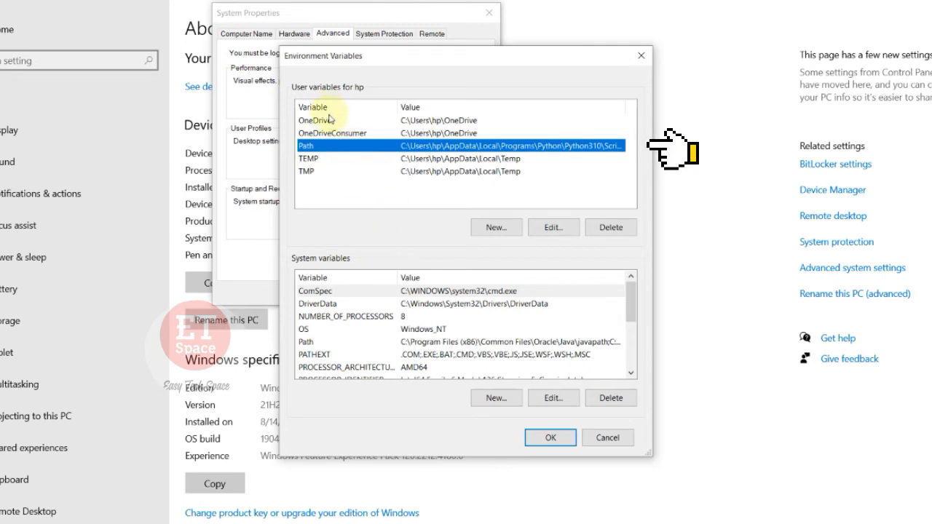
pyautogui.click(329, 119)
pyautogui.click(329, 133)
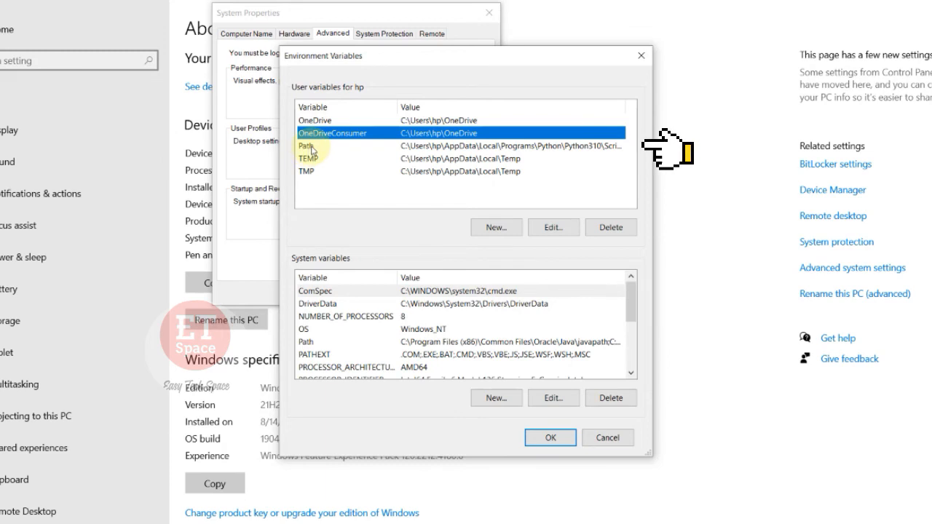
pyautogui.click(312, 148)
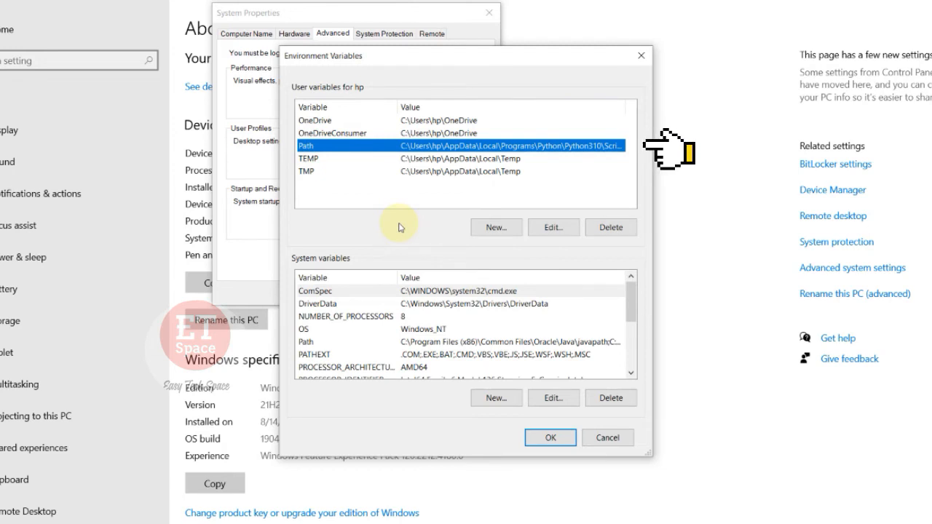
pyautogui.click(553, 229)
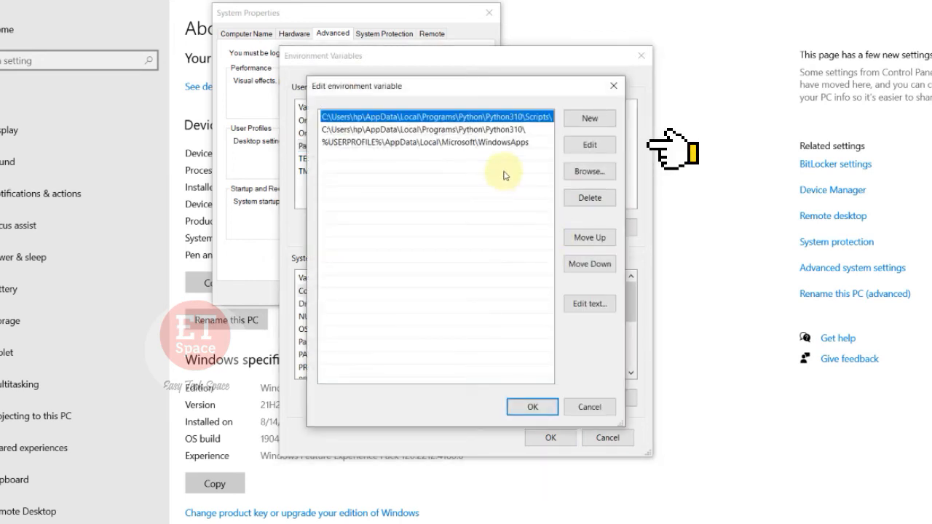
pyautogui.click(493, 213)
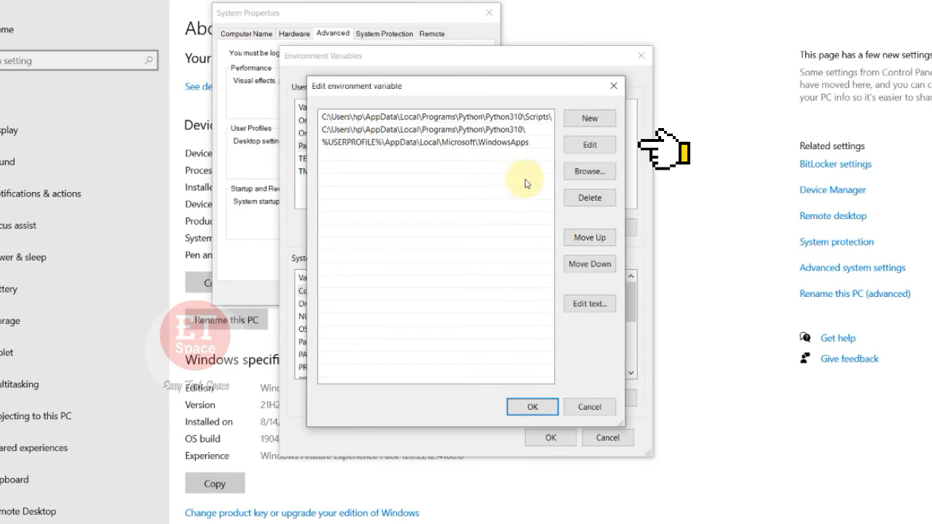
pyautogui.click(586, 118)
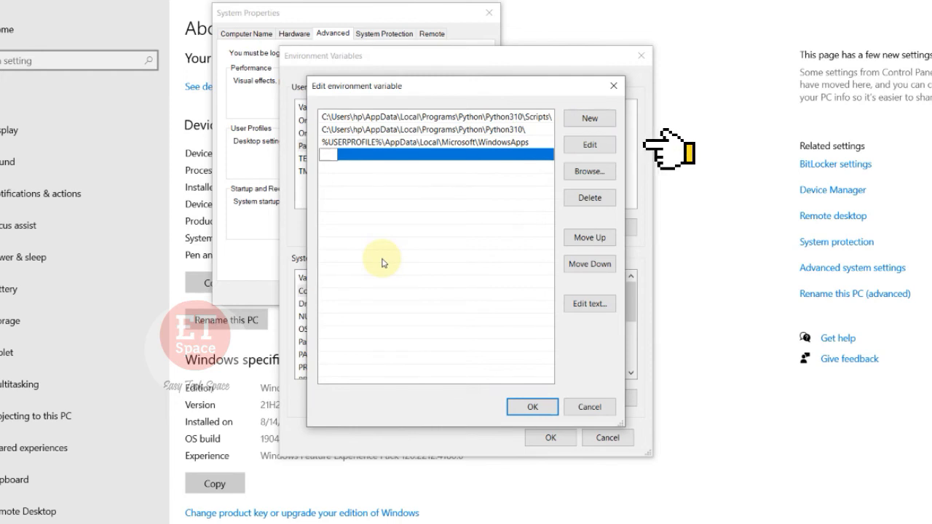
pyautogui.hotkey('ctrl', 'v')
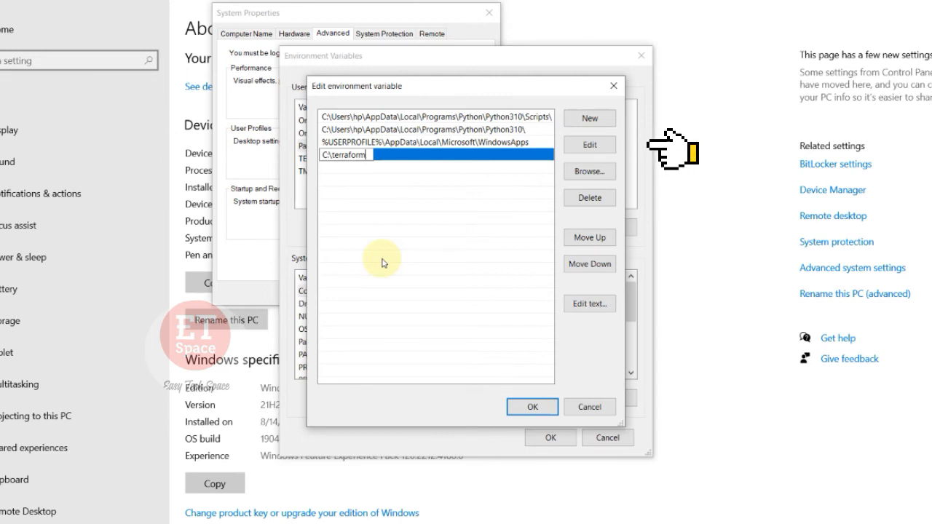
pyautogui.press('Return')
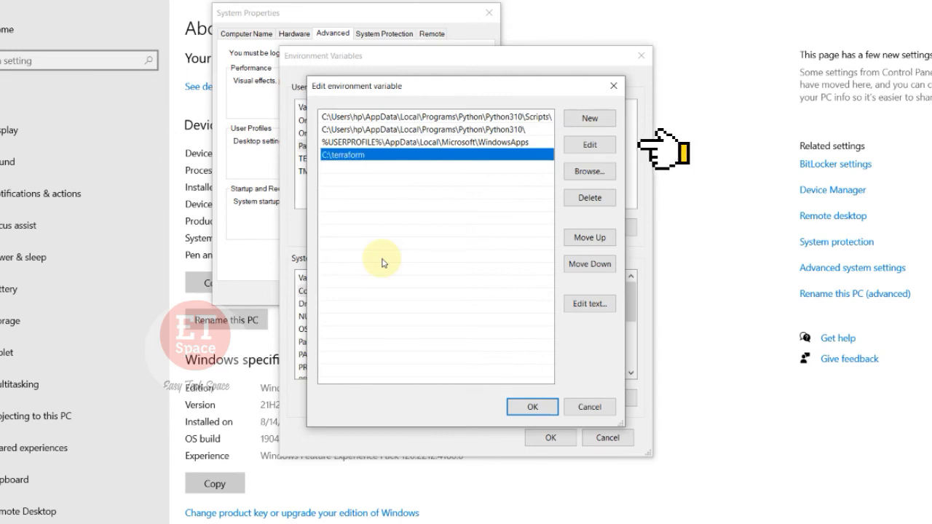
pyautogui.click(527, 407)
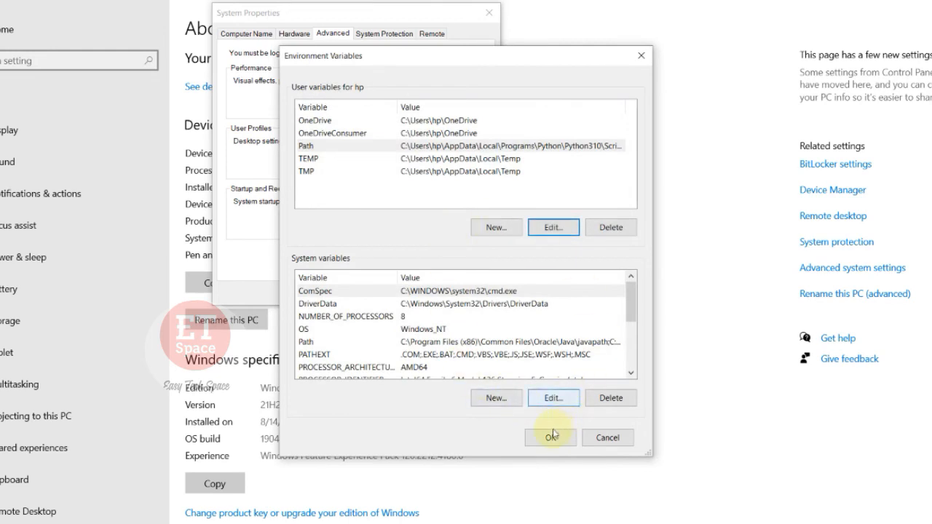
pyautogui.click(550, 438)
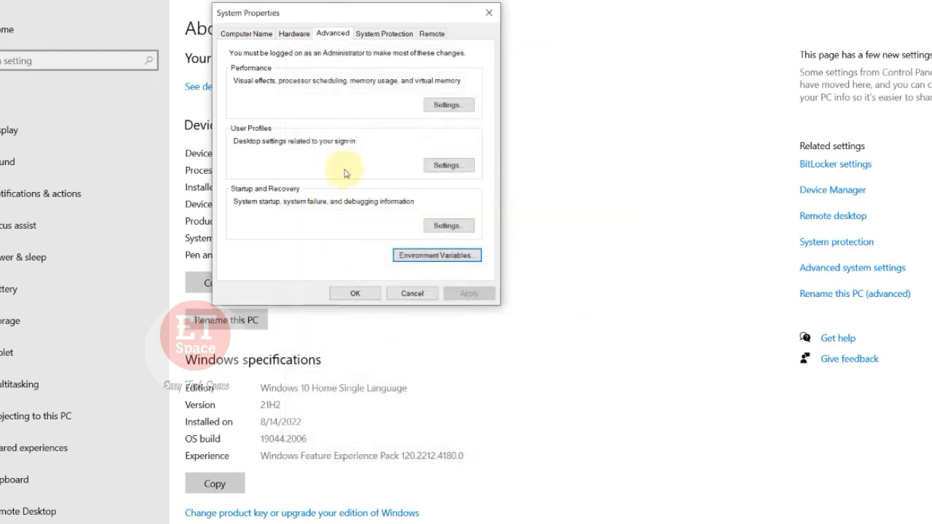
pyautogui.click(354, 294)
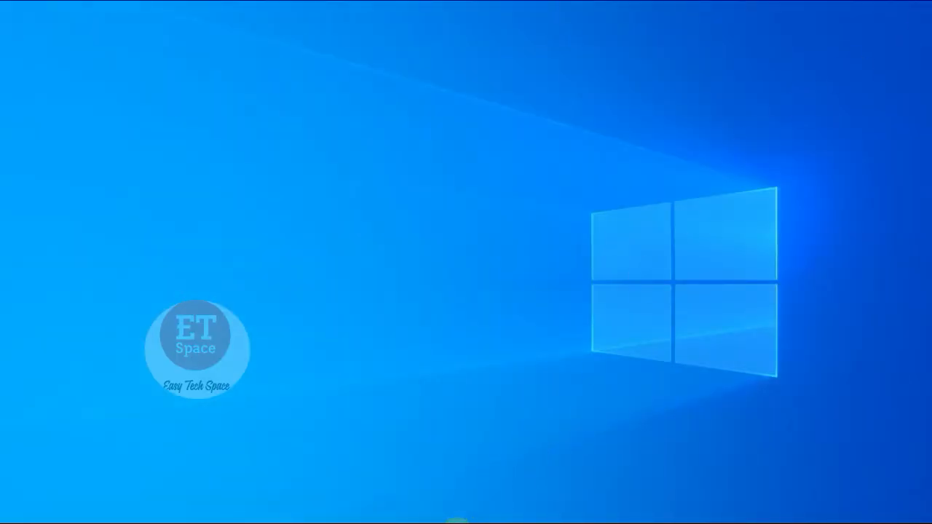
# Step: Replace the old Command Prompt with a new one found by searching Windows for cmd, and enlarge its text
pyautogui.moveTo(461, 521)
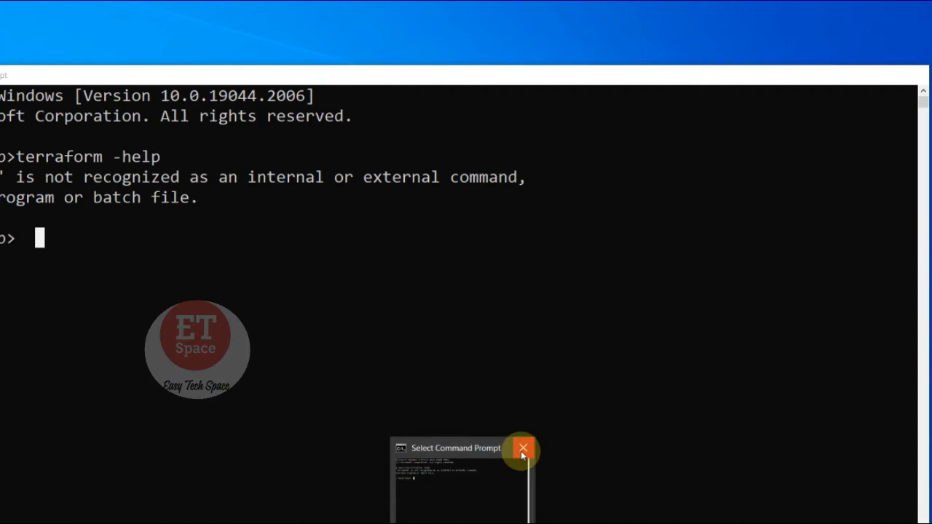
pyautogui.click(523, 448)
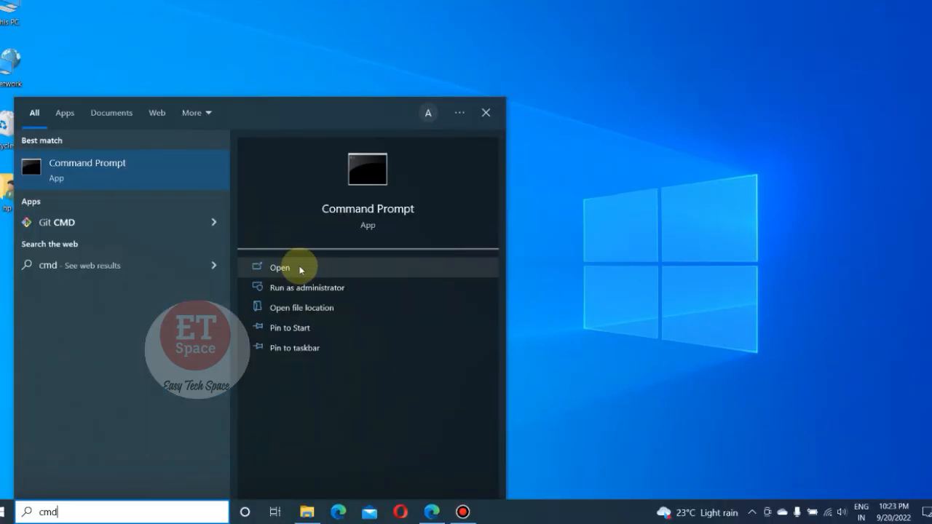
pyautogui.click(301, 270)
pyautogui.moveTo(327, 10); pyautogui.dragTo(563, 39)
pyautogui.keyDown('ctrl'); pyautogui.scroll(5, 350, 66); pyautogui.keyUp('ctrl')
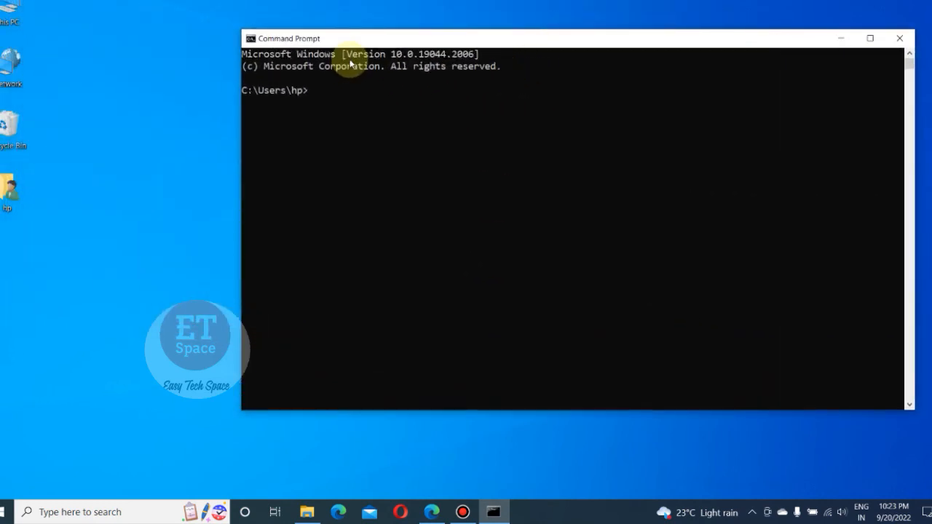
pyautogui.keyDown('ctrl'); pyautogui.scroll(1, 409, 79); pyautogui.keyUp('ctrl')
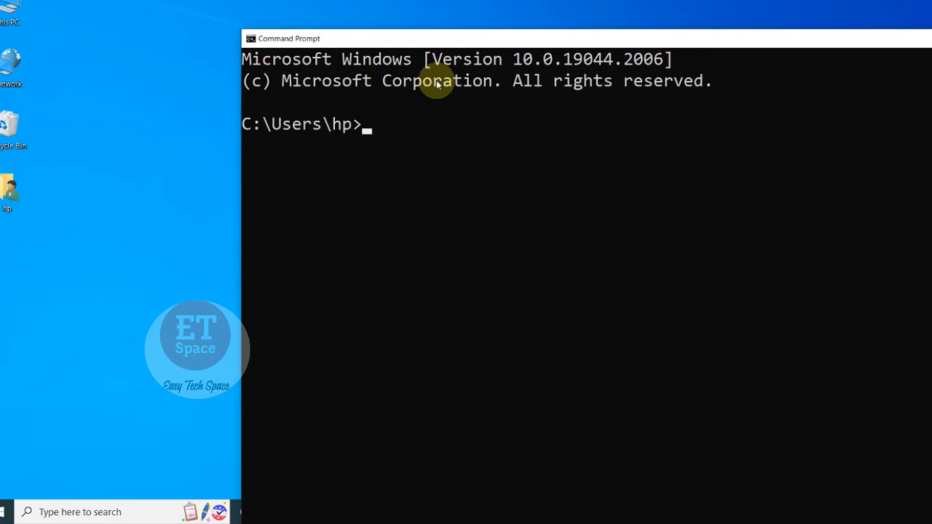
# Step: Run terraform -help in the new Command Prompt and review the command and global option listing
pyautogui.write('terr')
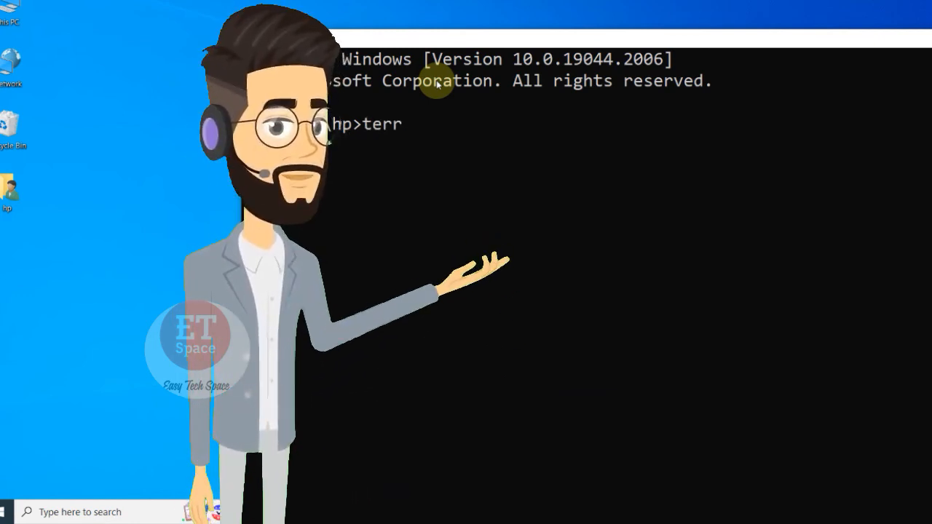
pyautogui.write('aform -')
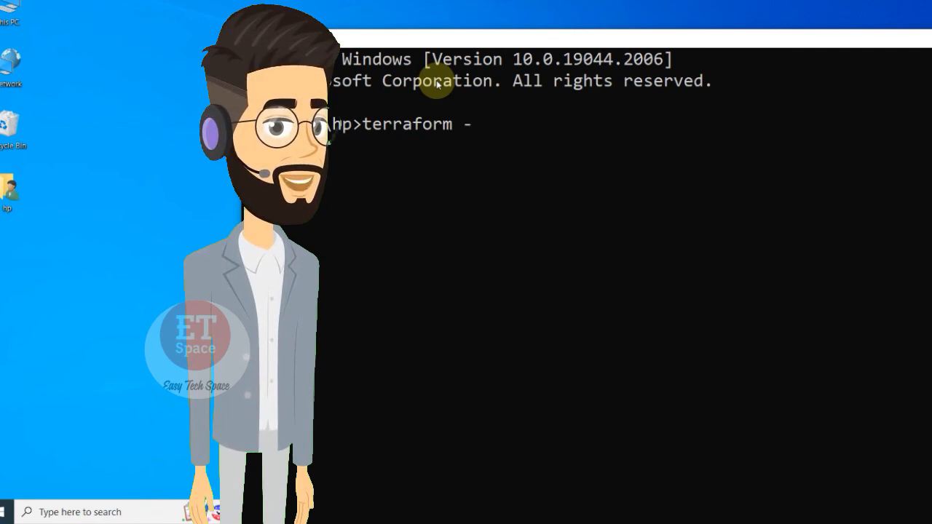
pyautogui.write('help')
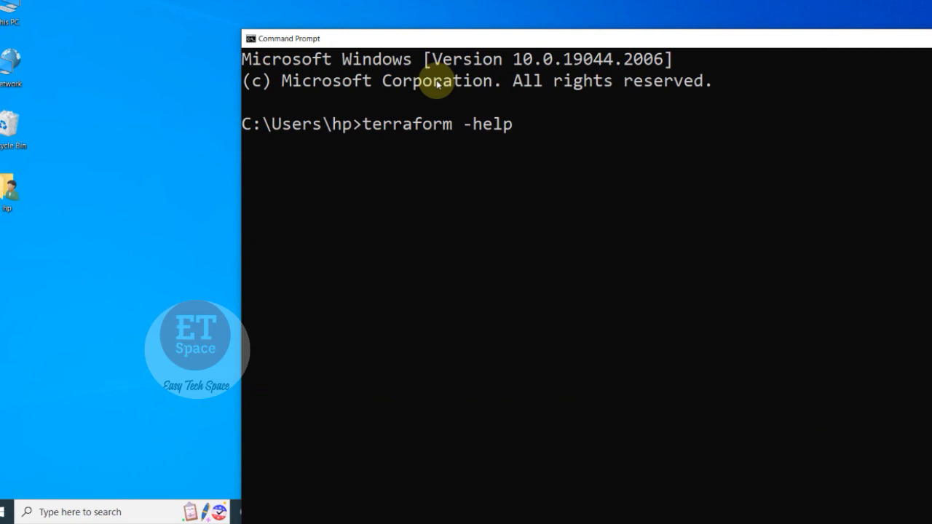
pyautogui.press('Return')
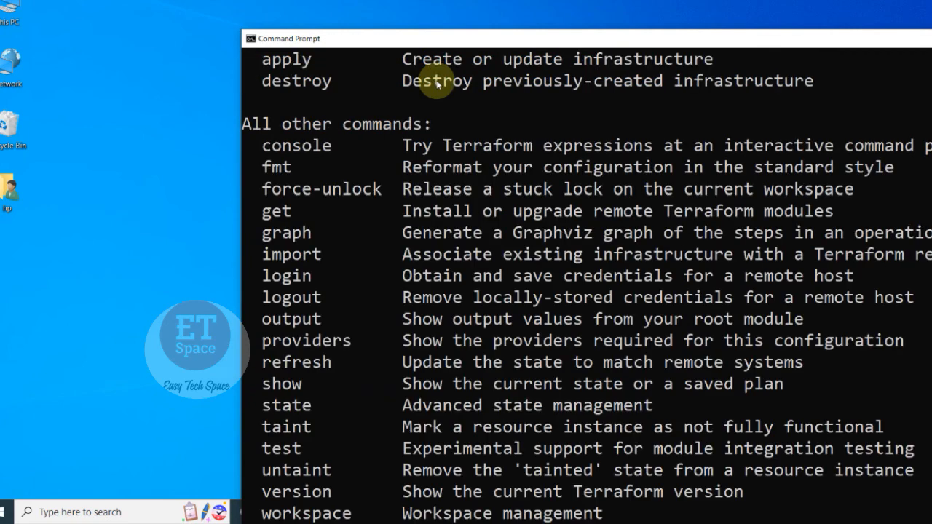
pyautogui.scroll(5, 436, 83)
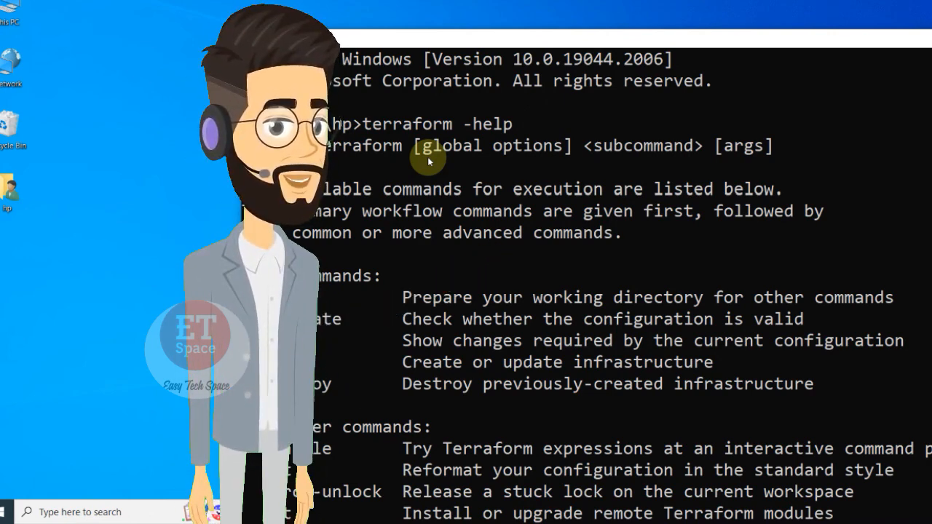
pyautogui.scroll(-15, 433, 193)
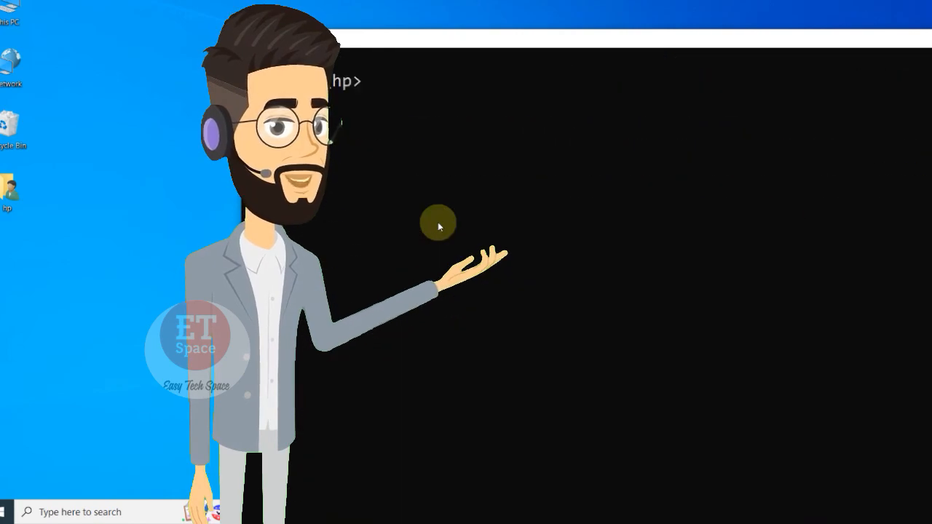
pyautogui.scroll(12, 437, 222)
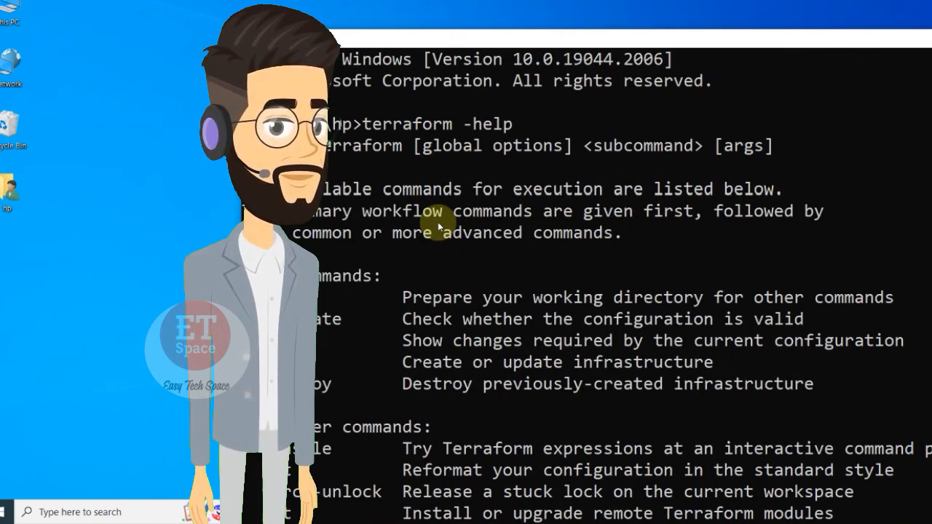
pyautogui.scroll(-15, 438, 222)
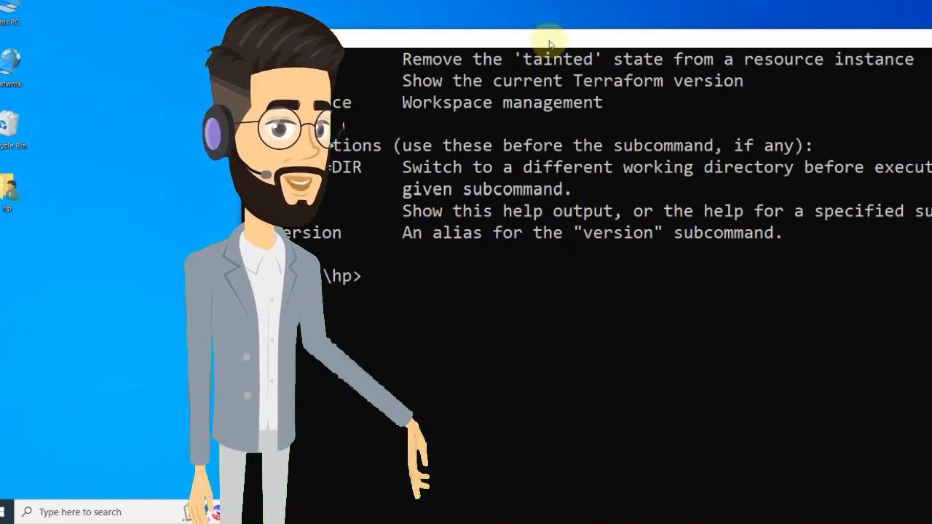
pyautogui.moveTo(550, 44); pyautogui.dragTo(322, 34)
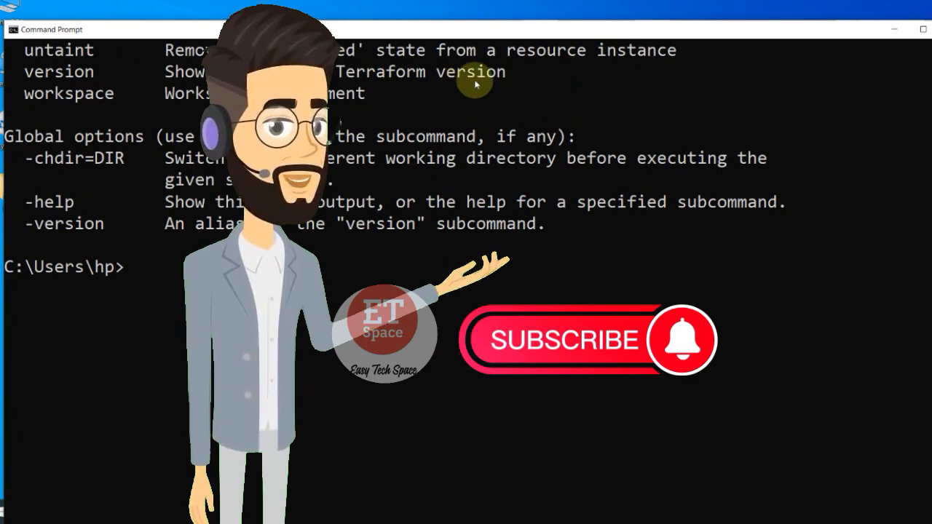